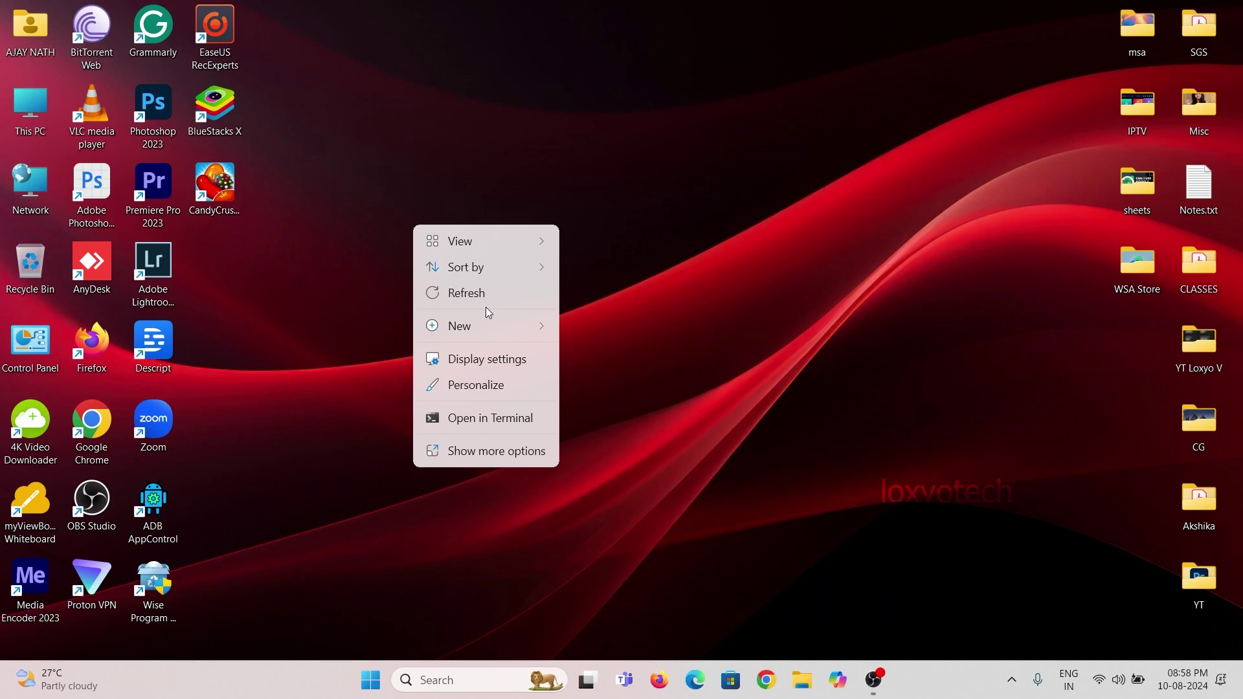
click(490, 303)
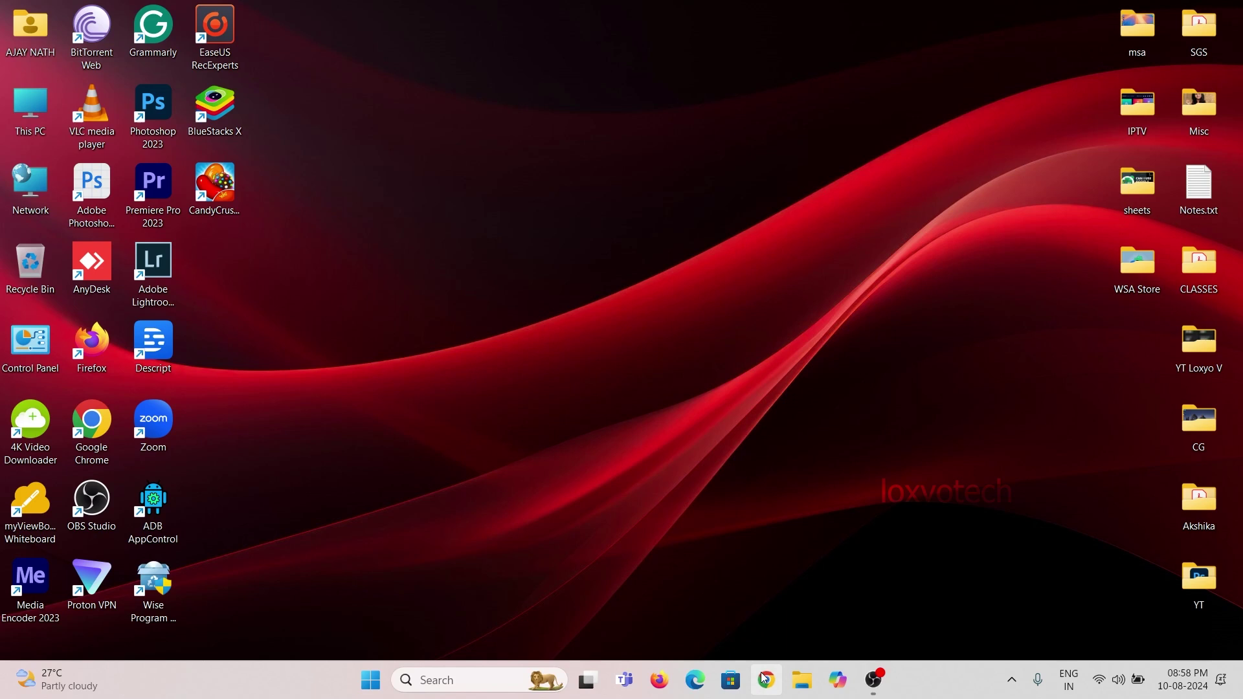
Switch to Google Chrome and search Google for "bluestacks 5"
click(767, 680)
text(bl)
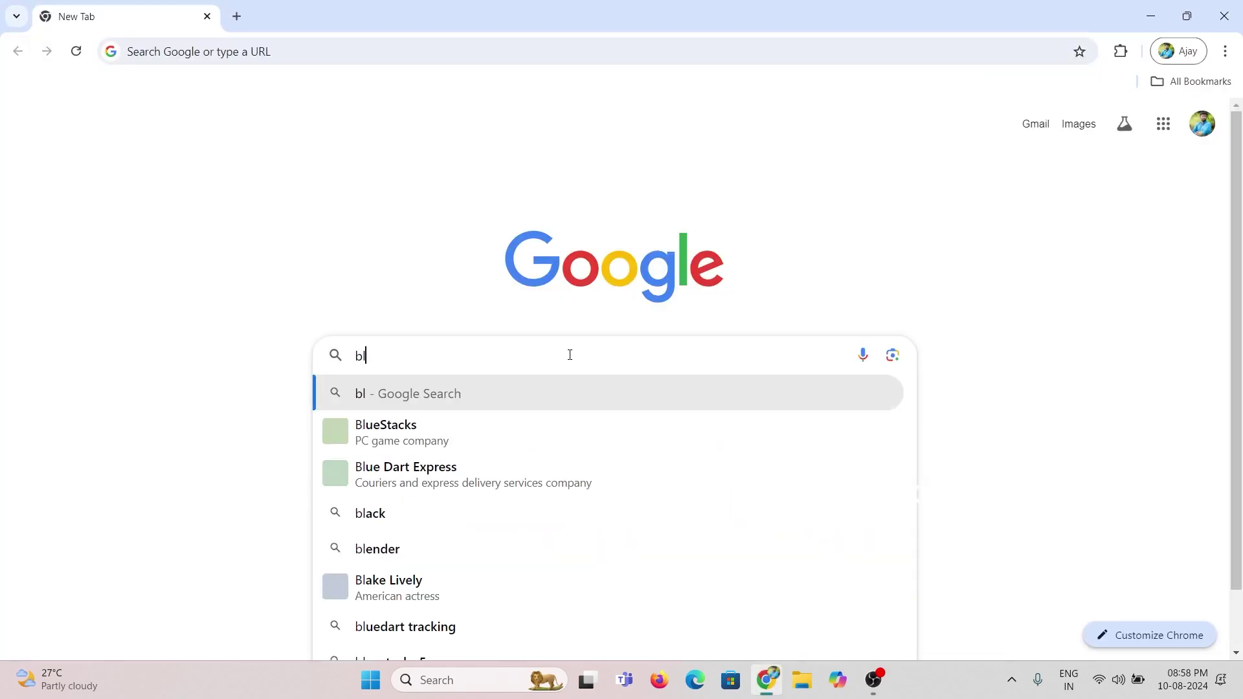
text(uestacks 5)
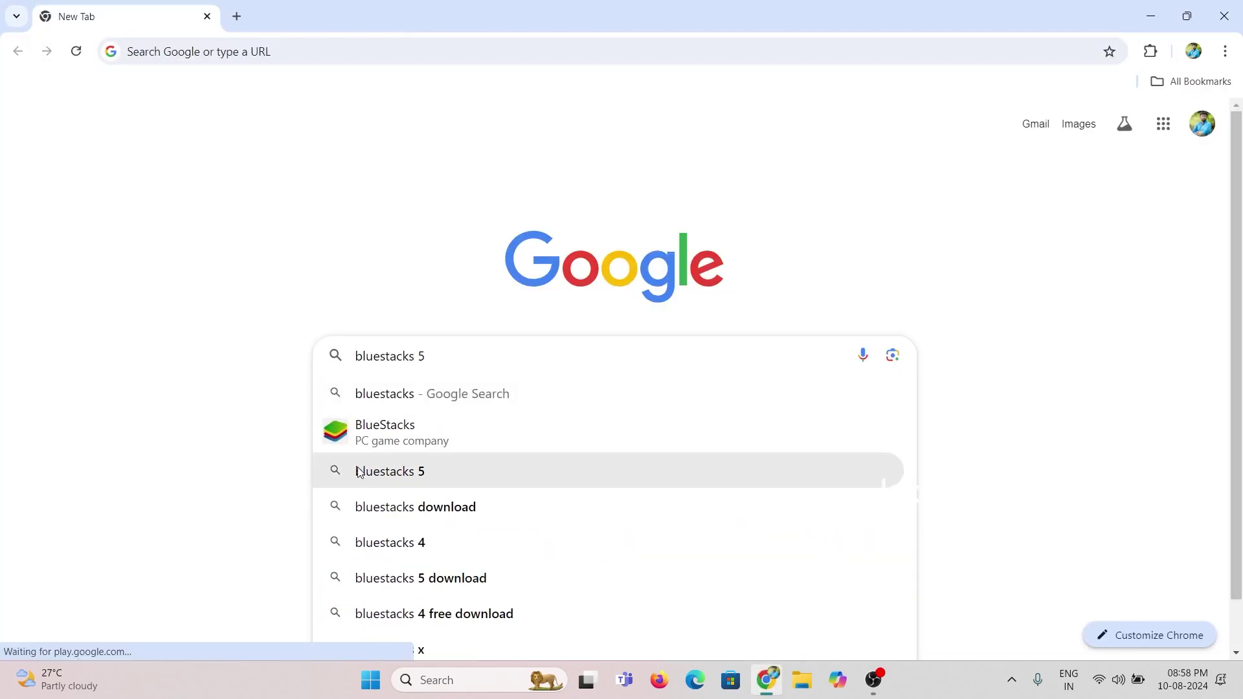
click(357, 472)
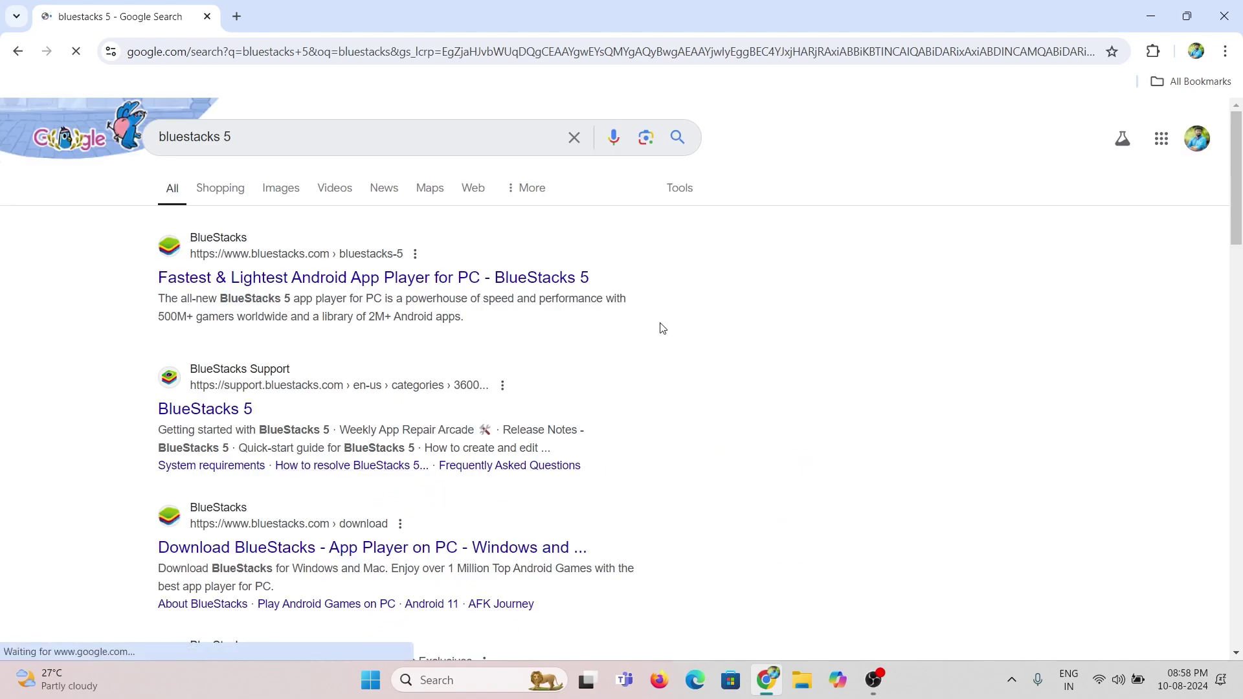
Open the BlueStacks Support page for BlueStacks 5 from the search results and download the BlueStacks 5 installer from it
click(224, 277)
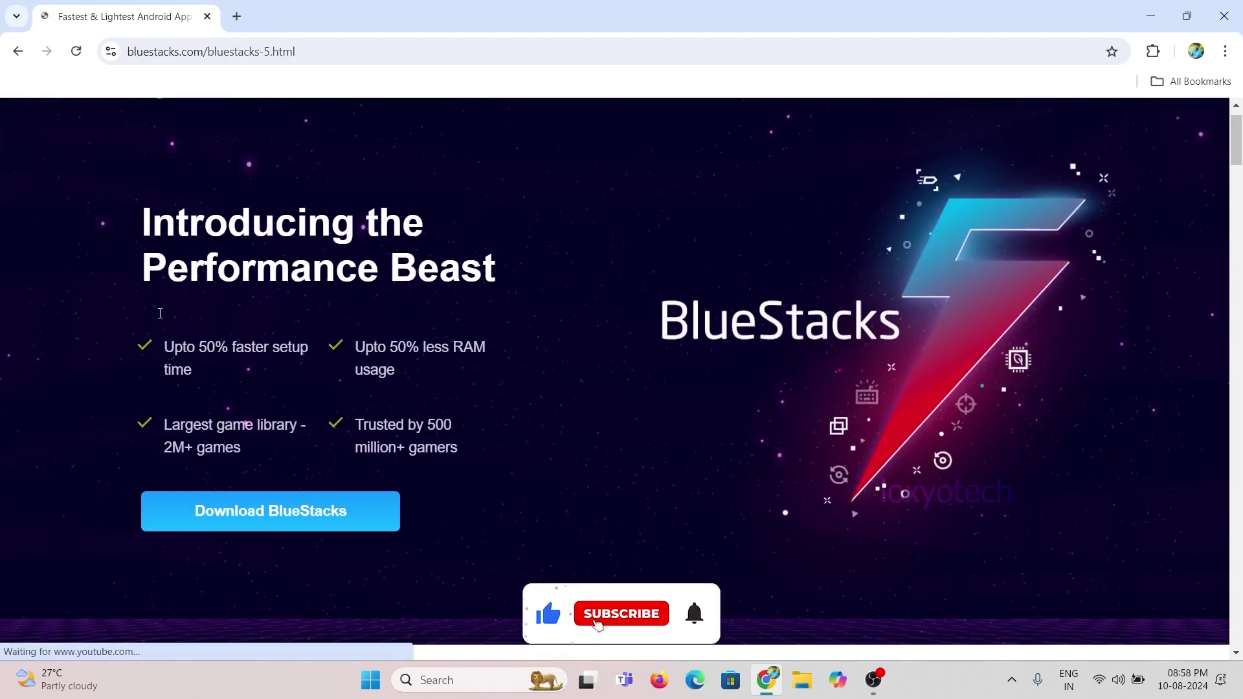
key(alt+Left)
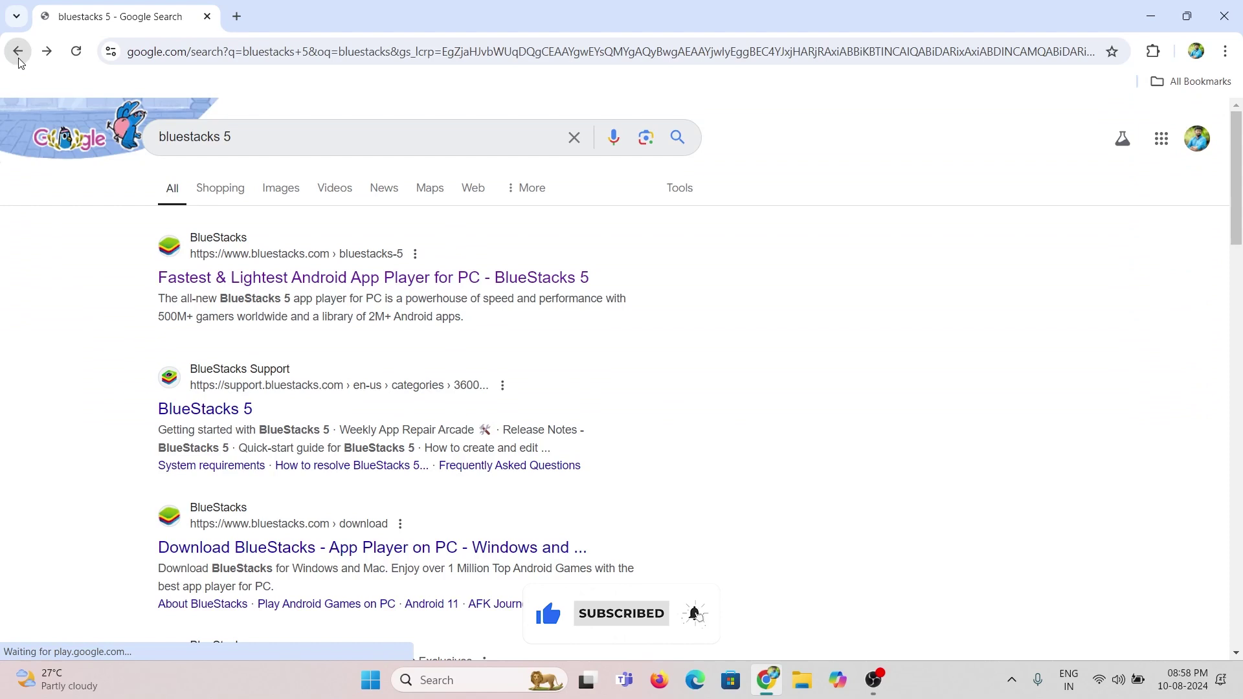
scroll(98, 270, down, 3)
click(197, 241)
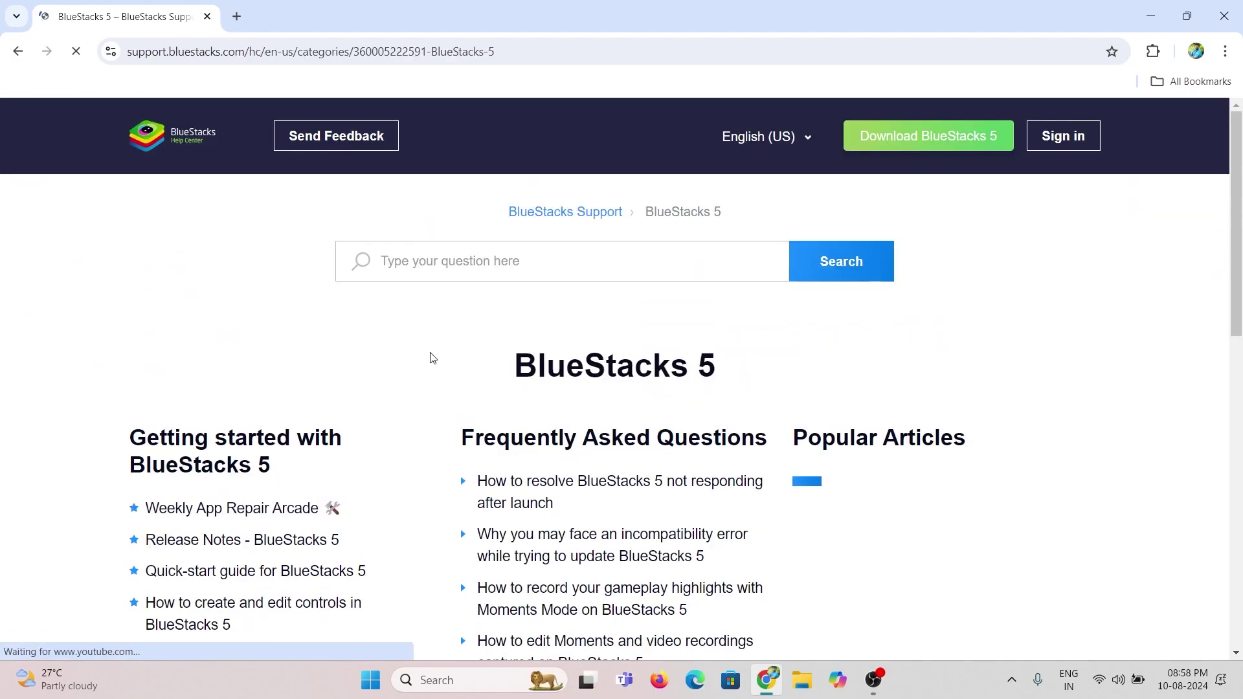
scroll(434, 360, down, 10)
scroll(441, 372, up, 7)
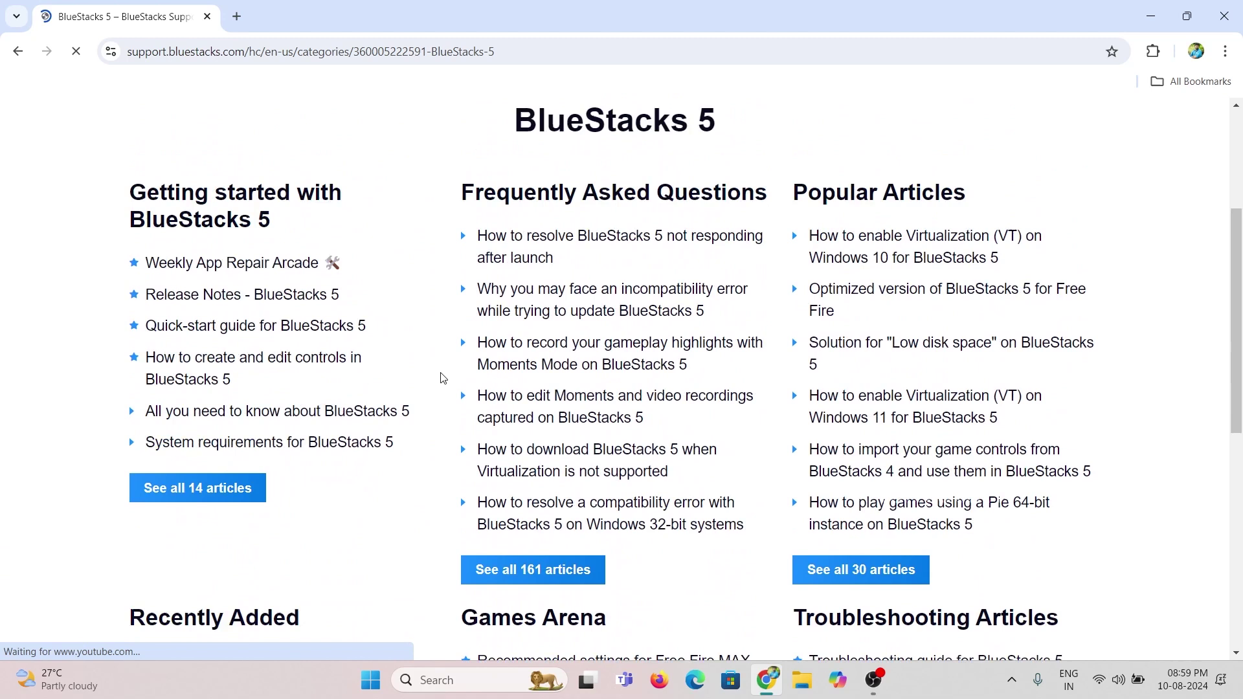
scroll(443, 378, up, 4)
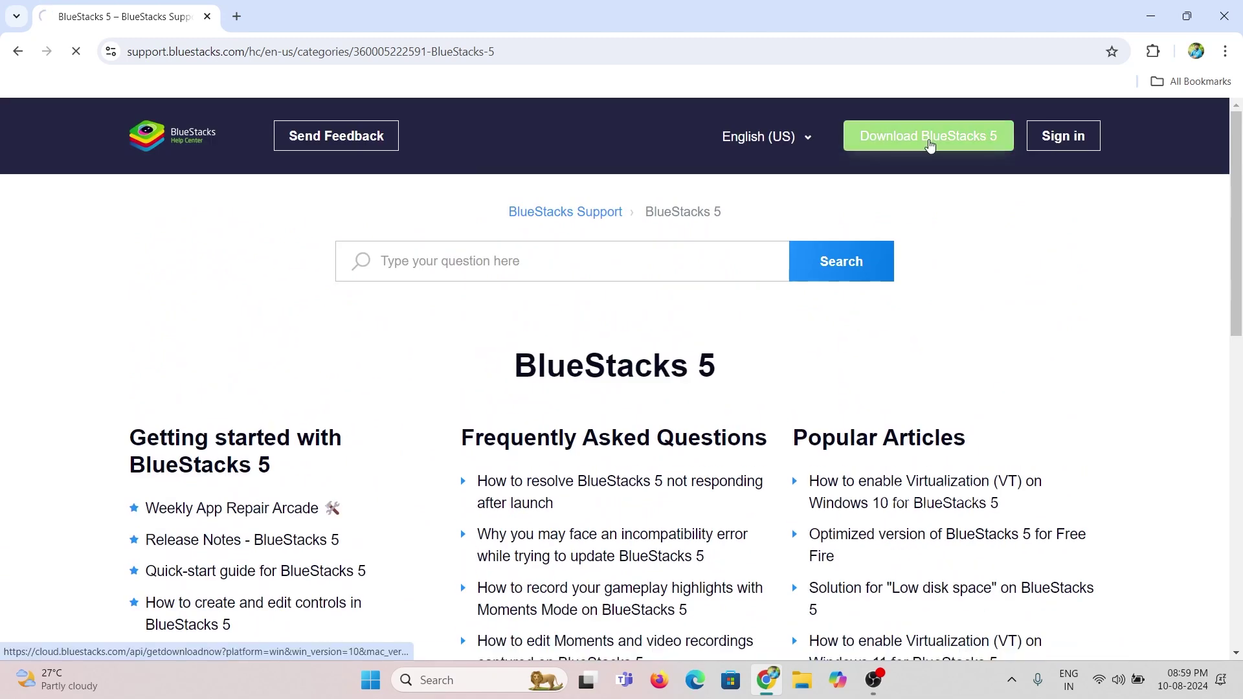
click(929, 144)
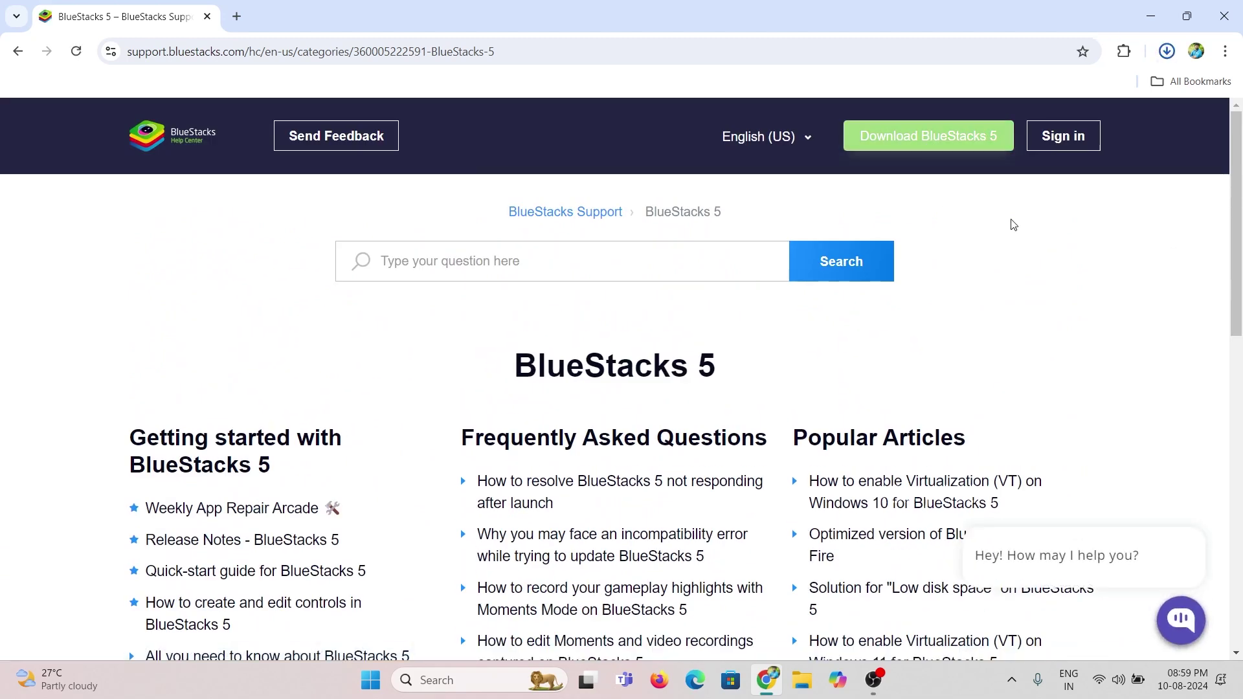
Run the downloaded BlueStacks installer and update BlueStacks to version 5.21.505.1008
click(1168, 52)
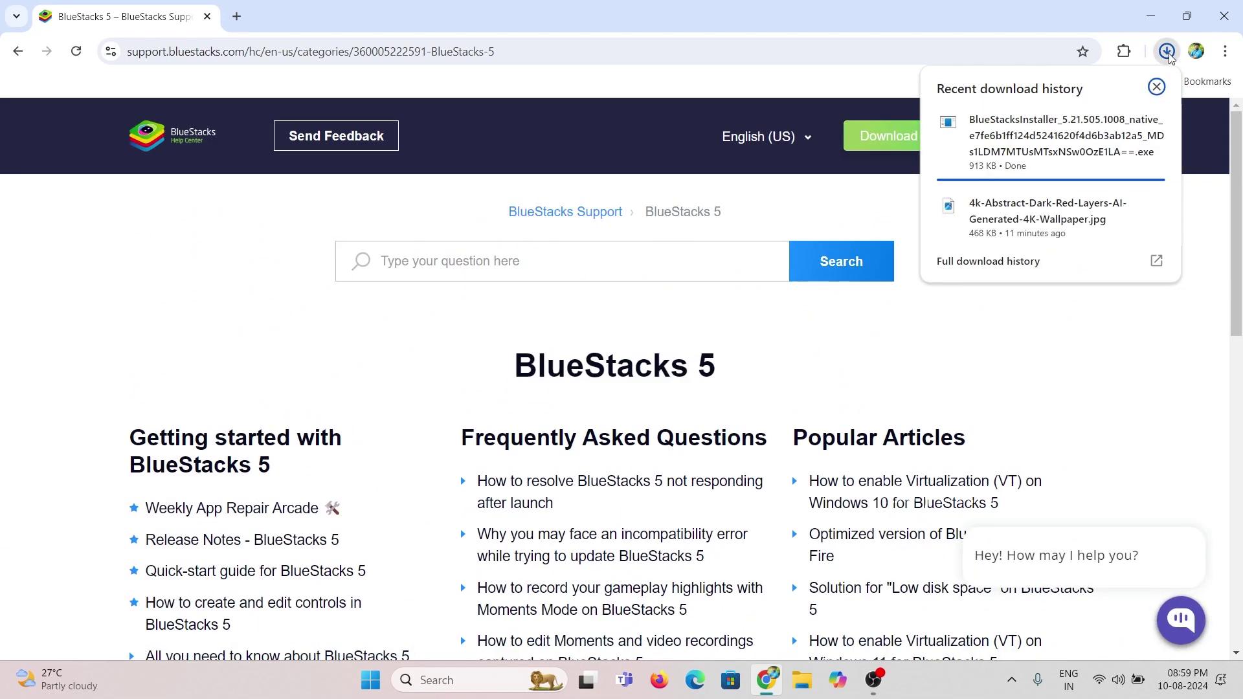
click(1014, 146)
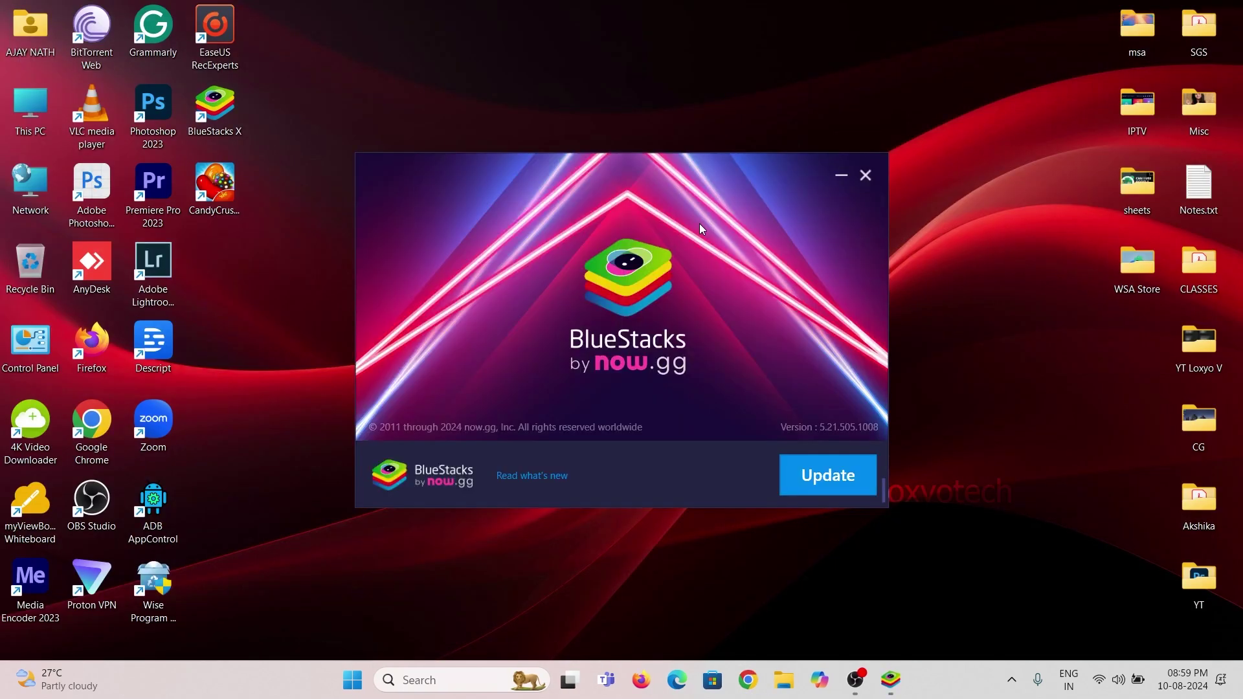
click(828, 475)
click(843, 479)
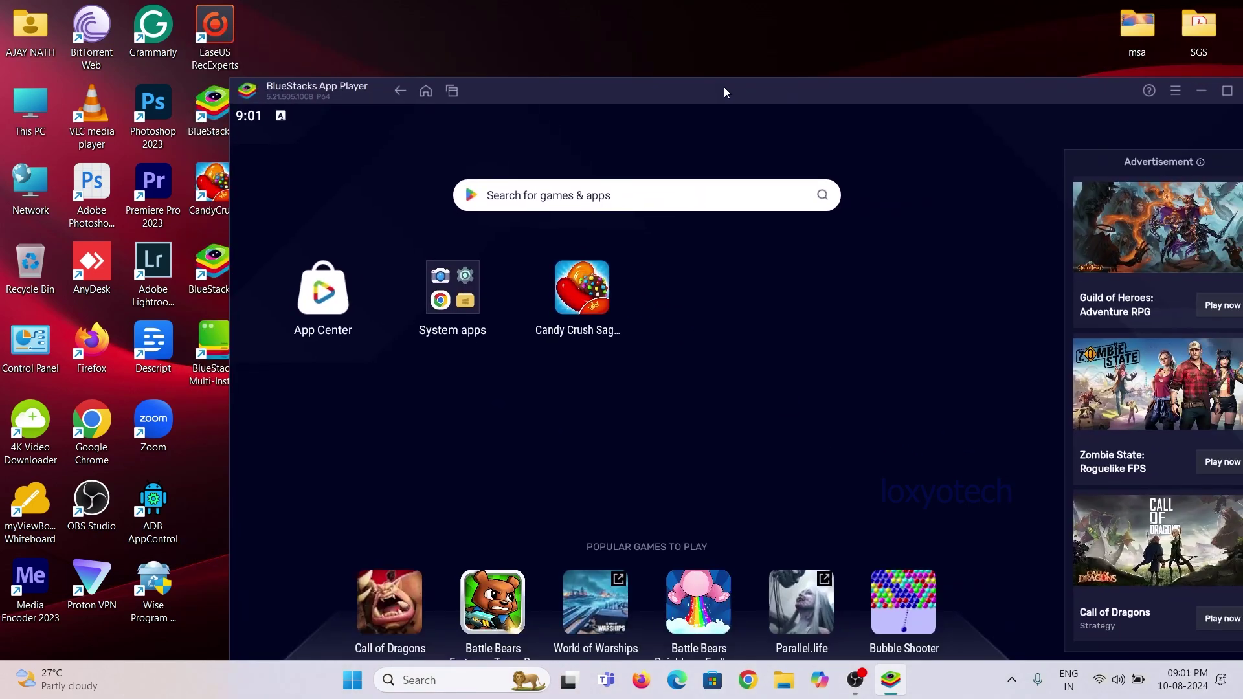
Maximize the BlueStacks App Player window, then close the player completely
click(1227, 90)
click(1233, 7)
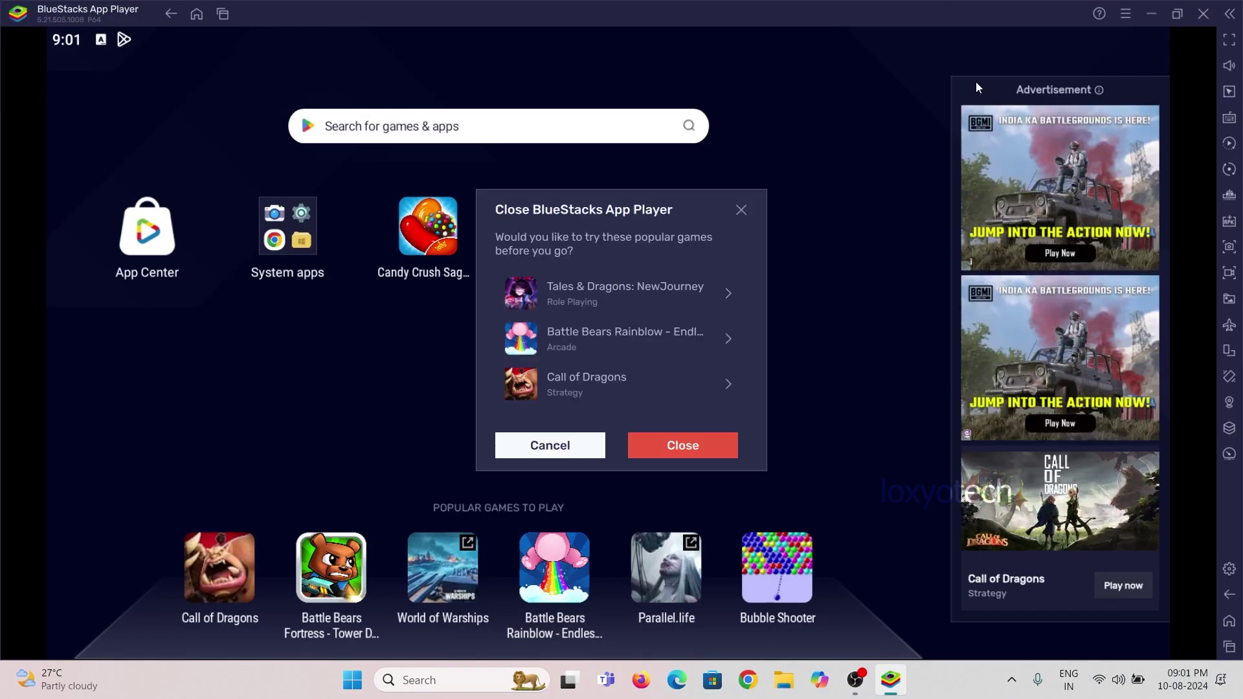
click(680, 445)
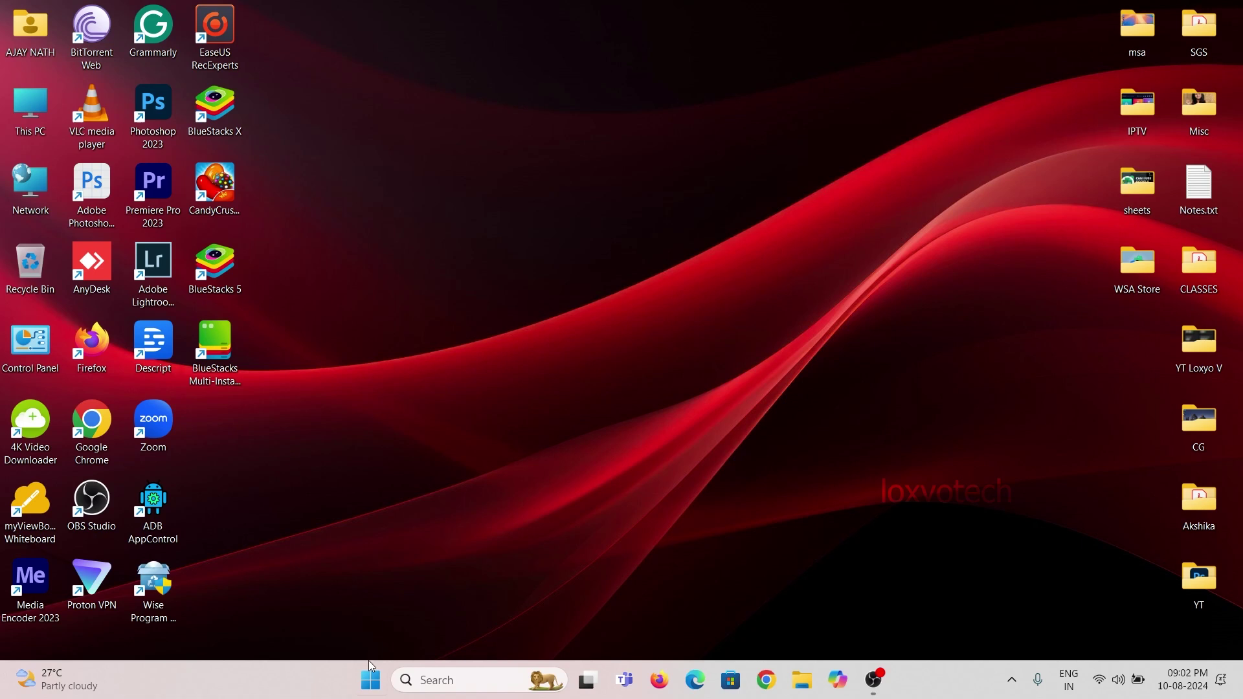
Search Windows for "file explorer" and open File Explorer Options
click(368, 685)
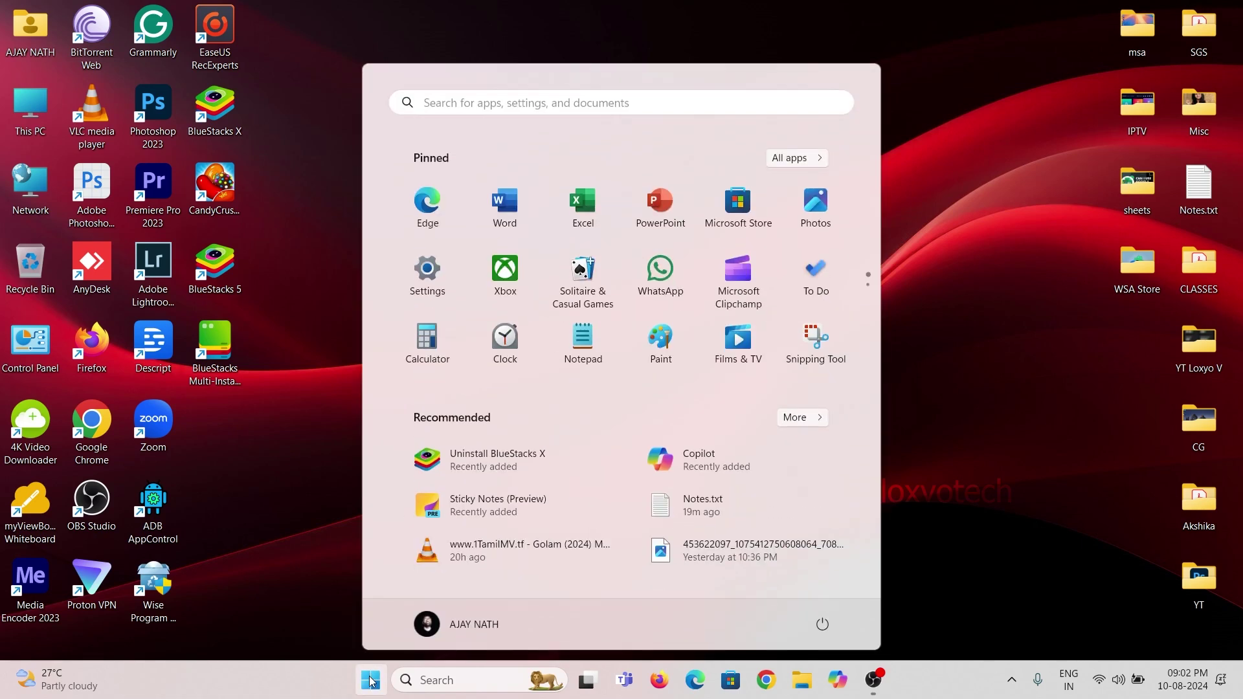
text(file exp)
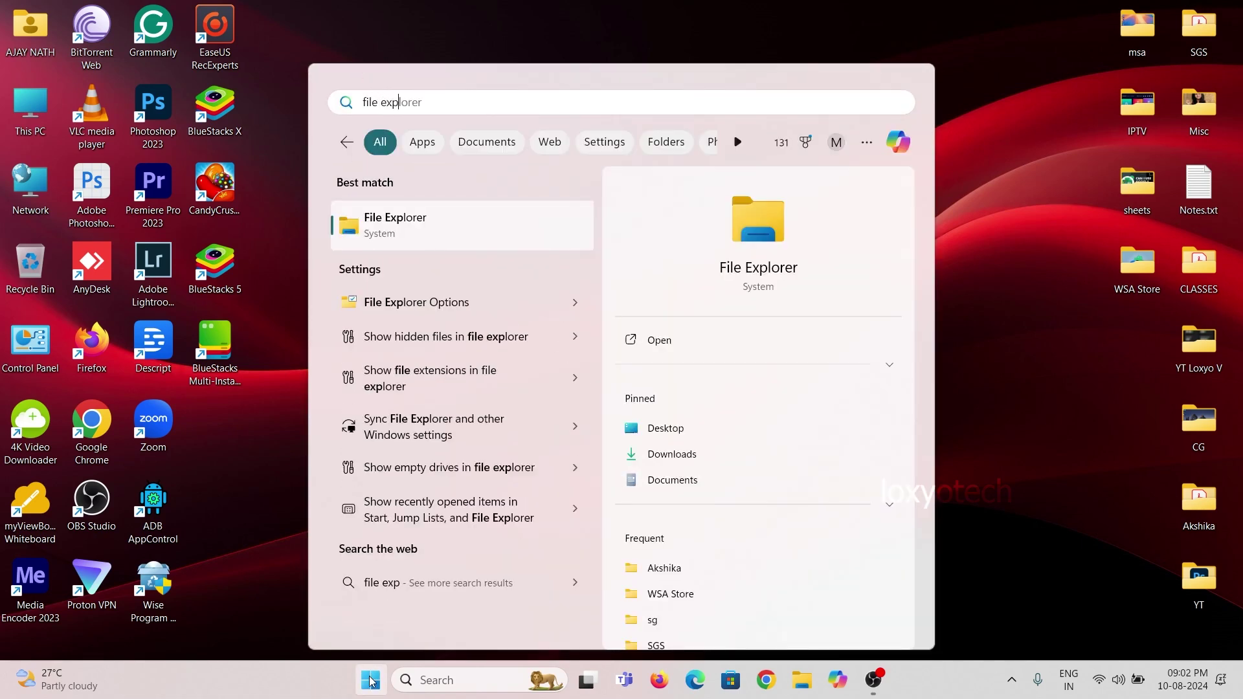
text(lorer)
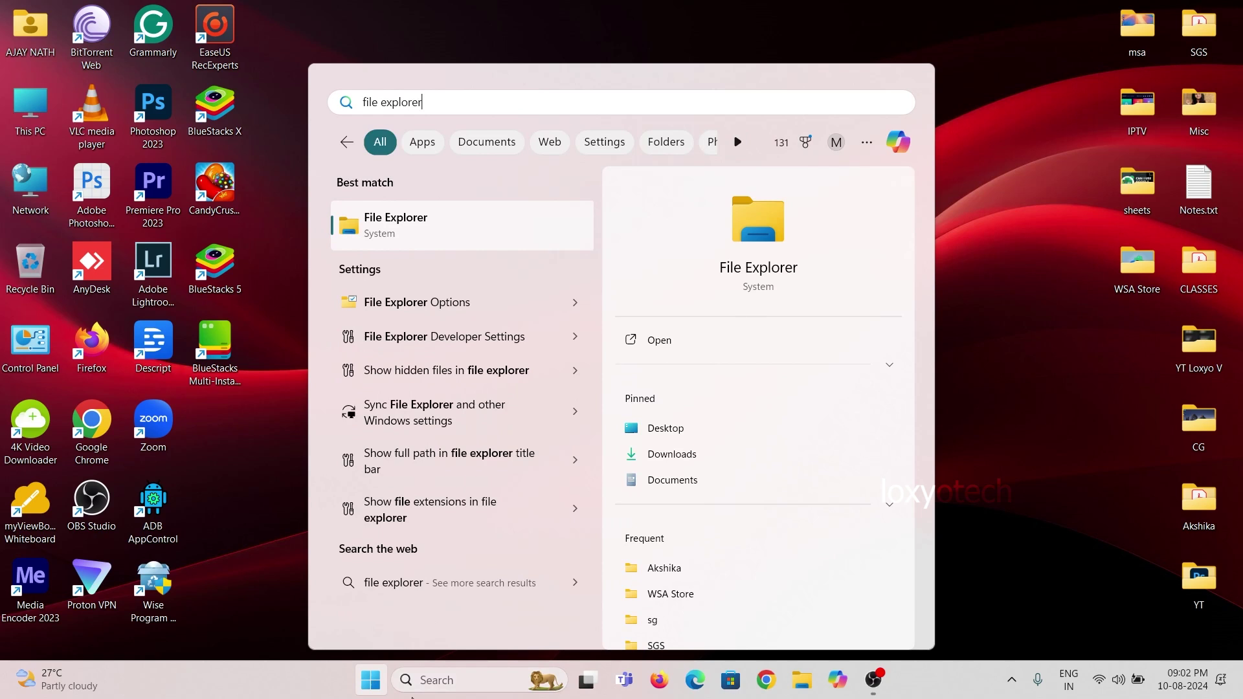
click(456, 301)
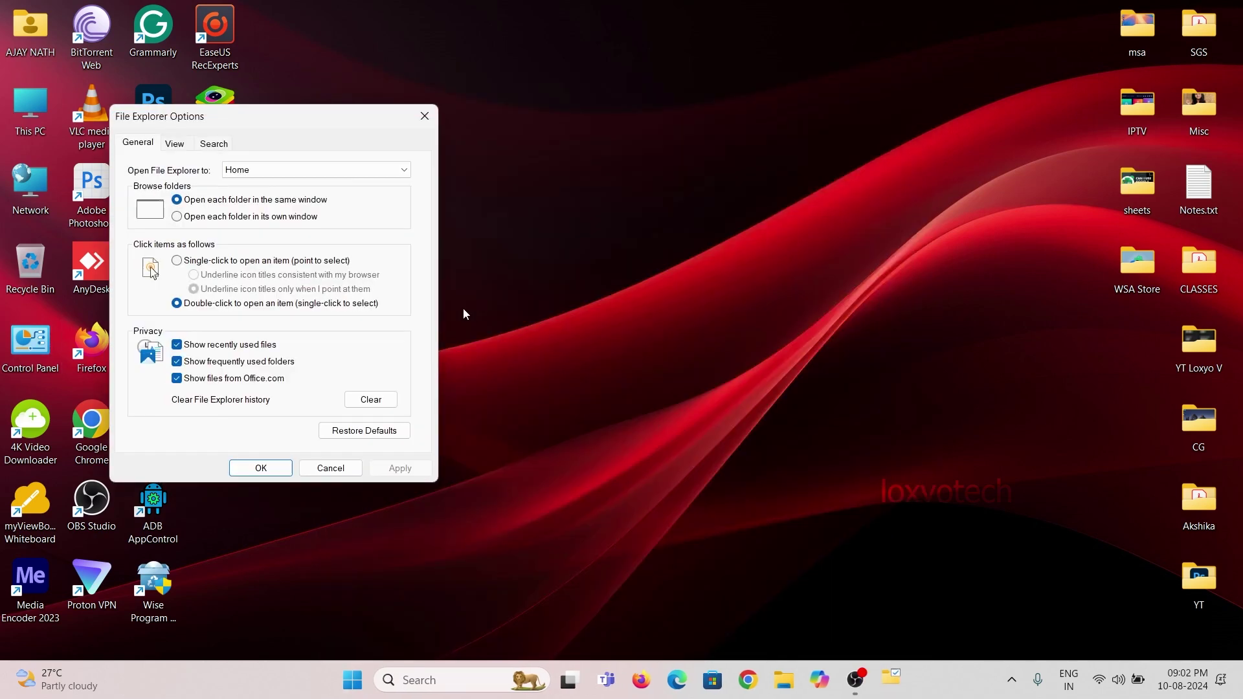
Show hidden files, folders and drives, stop hiding protected operating system files, and apply the folder view settings
click(183, 149)
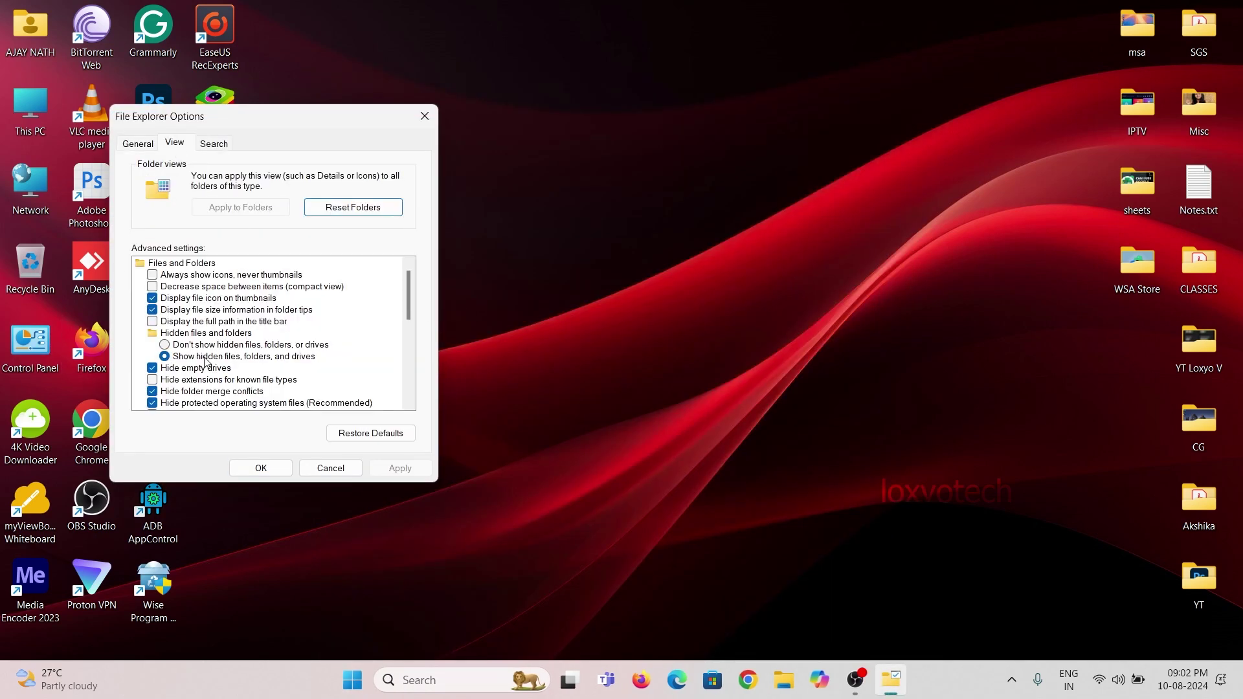
click(241, 357)
scroll(408, 320, down, 1)
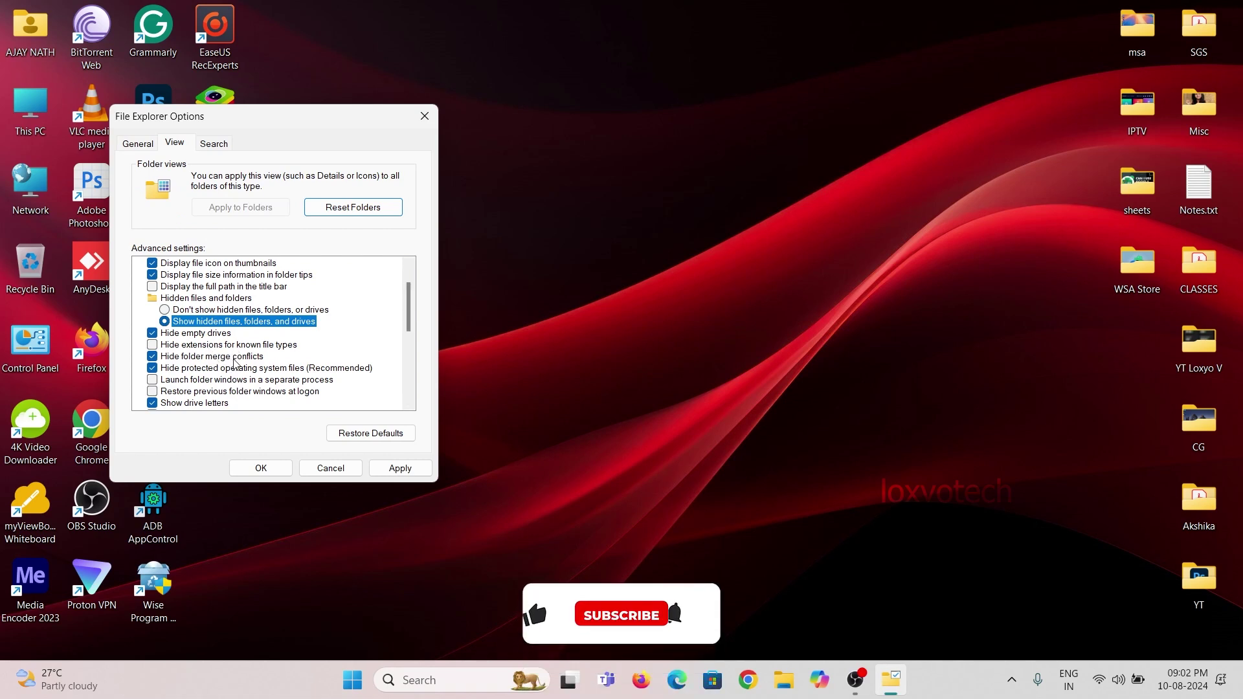
click(153, 369)
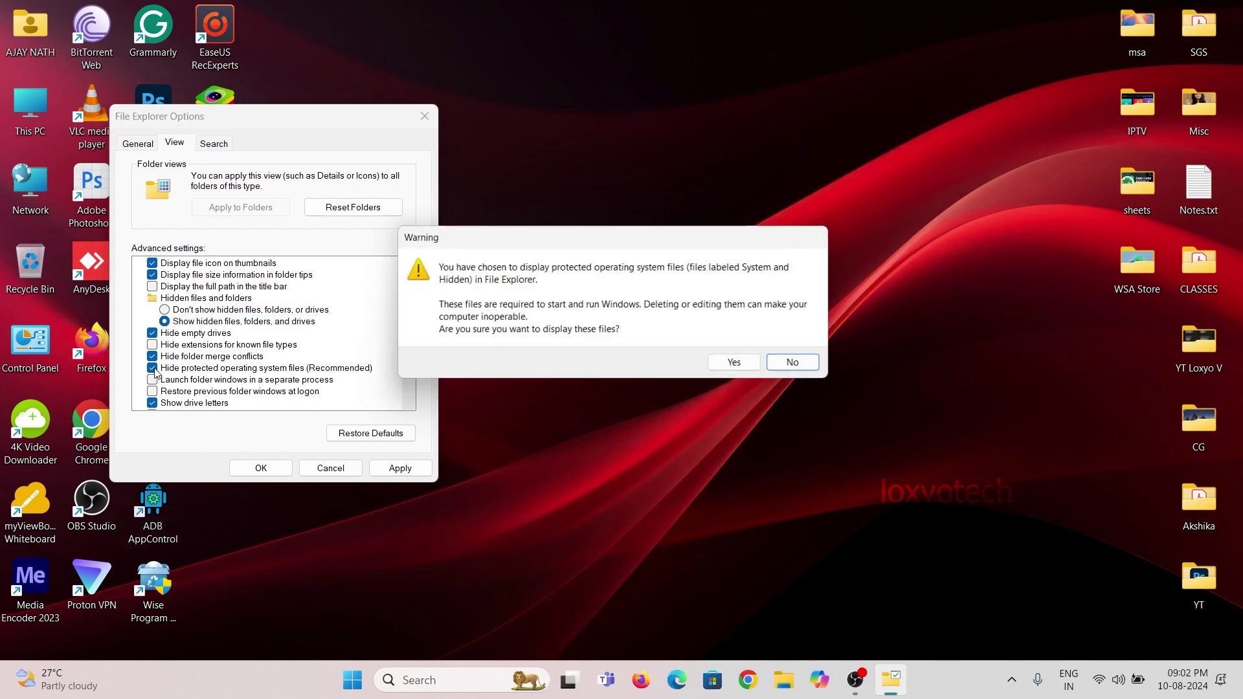
click(750, 371)
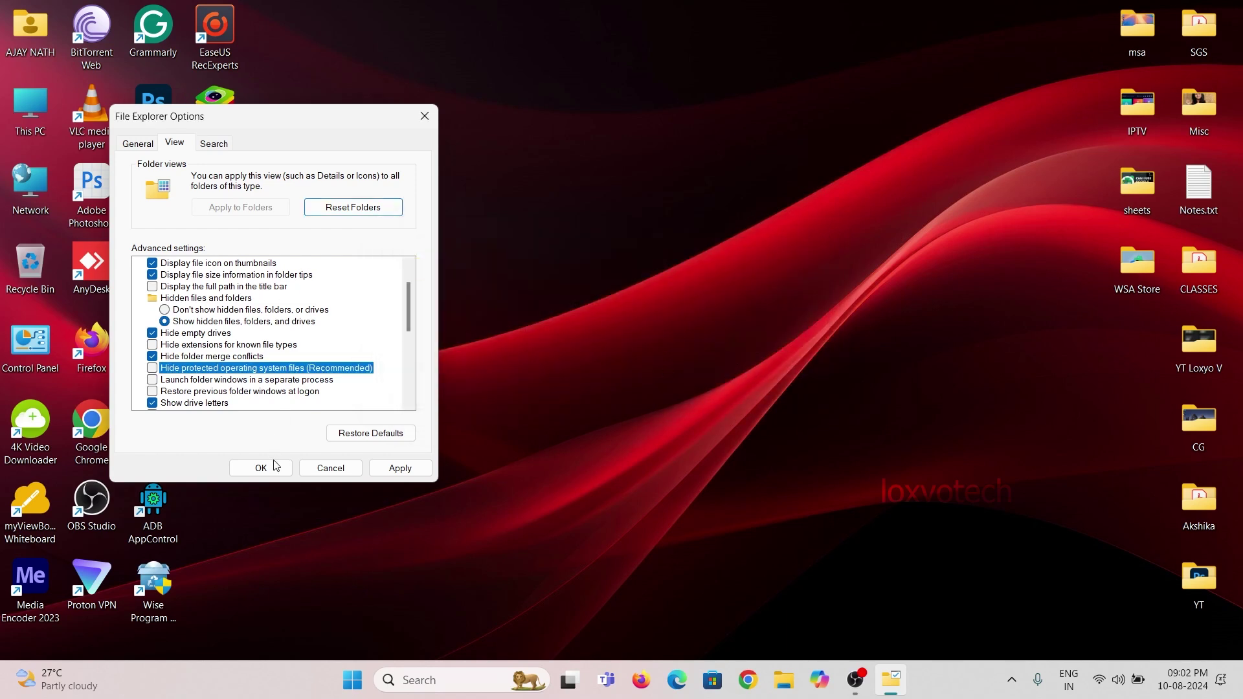
click(398, 467)
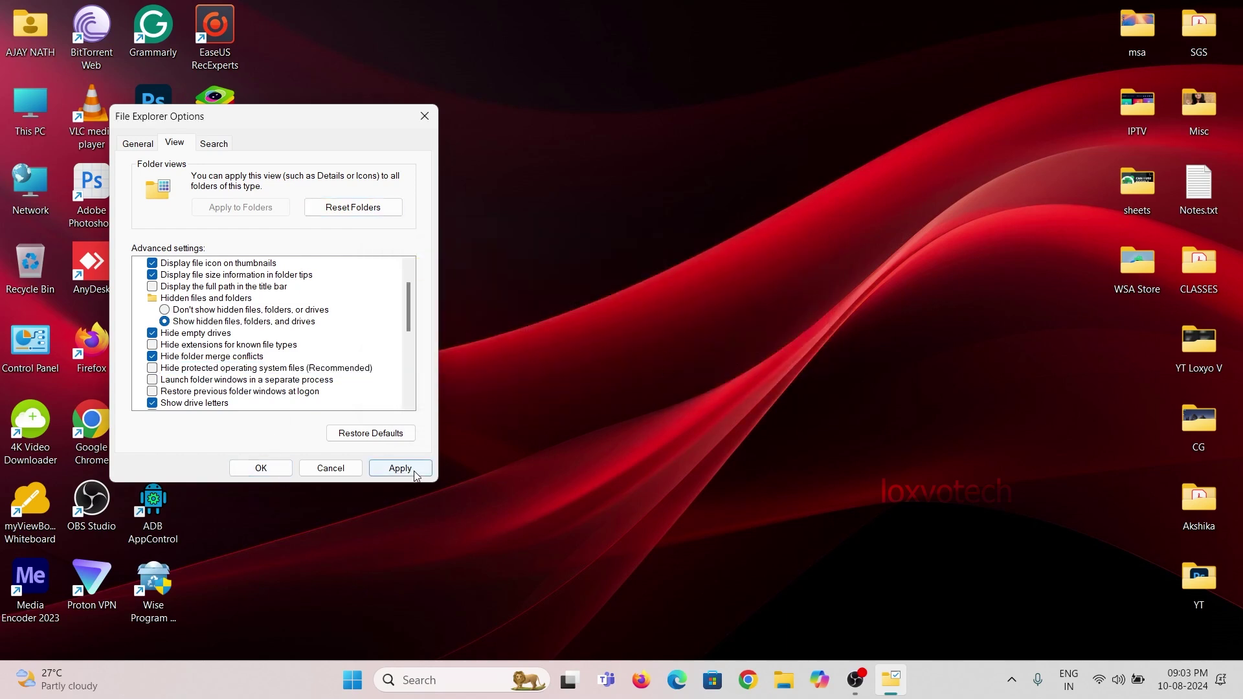
click(261, 468)
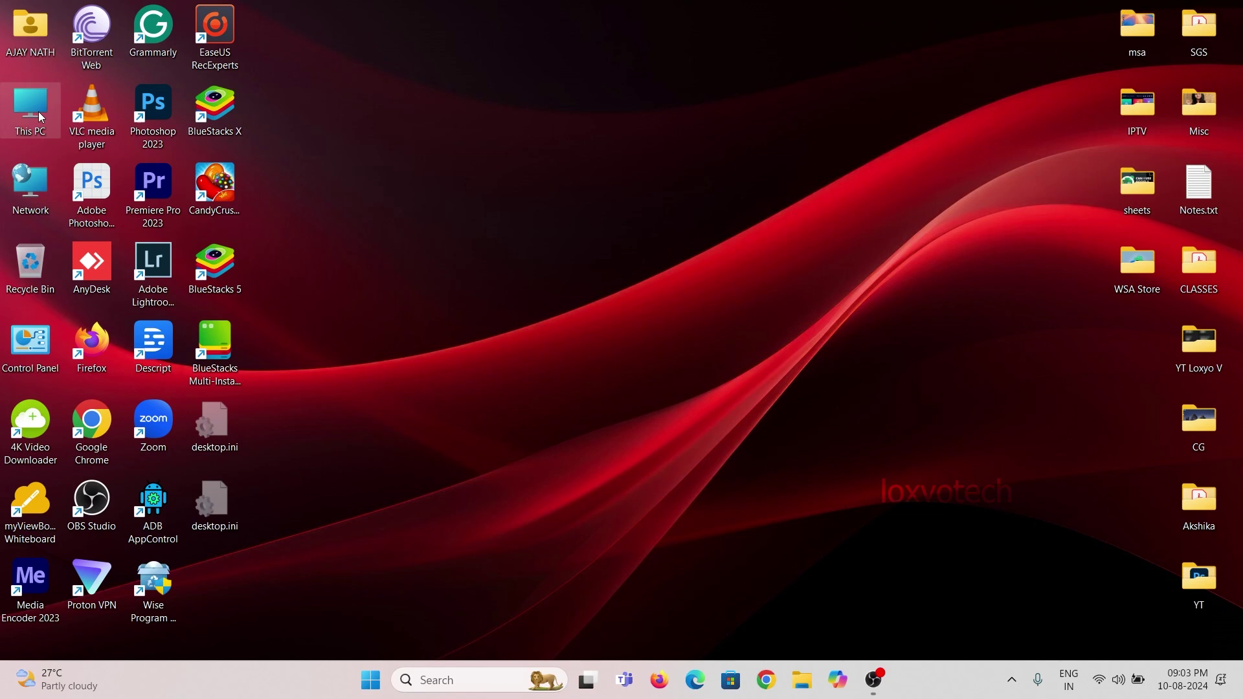
Open the BlueStacks_nxt folder inside ProgramData on the Windows-SSD (C:) drive
double_click(39, 113)
double_click(280, 172)
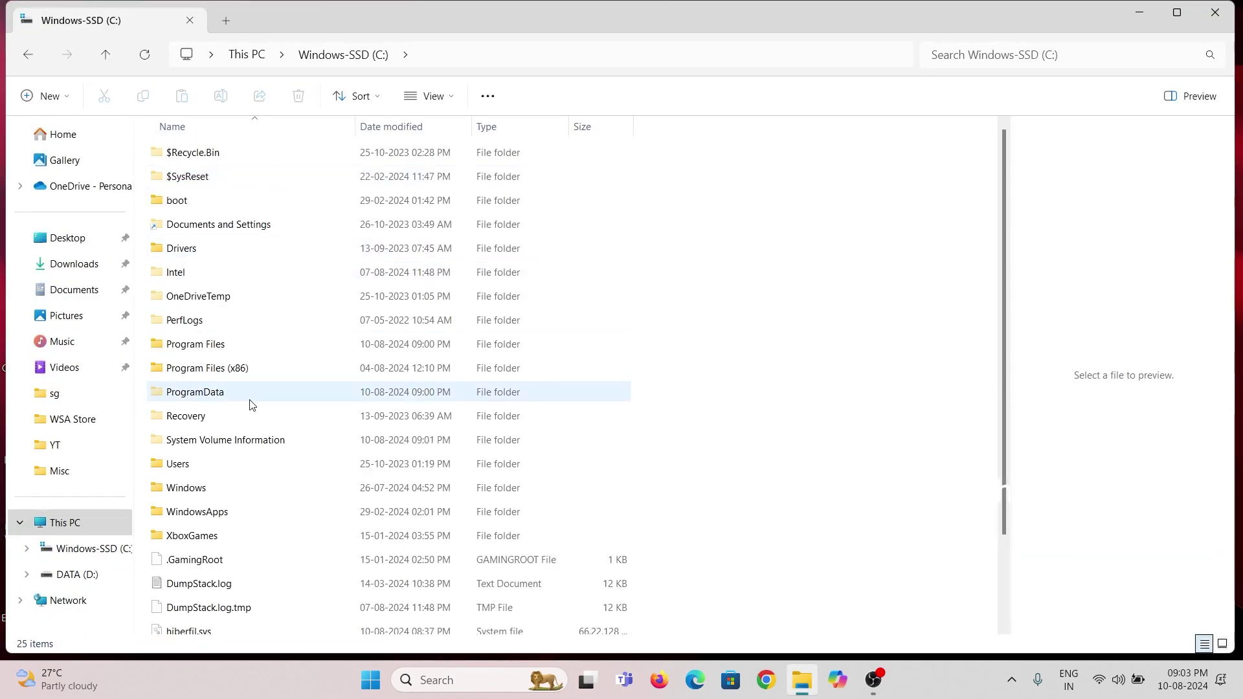
double_click(303, 400)
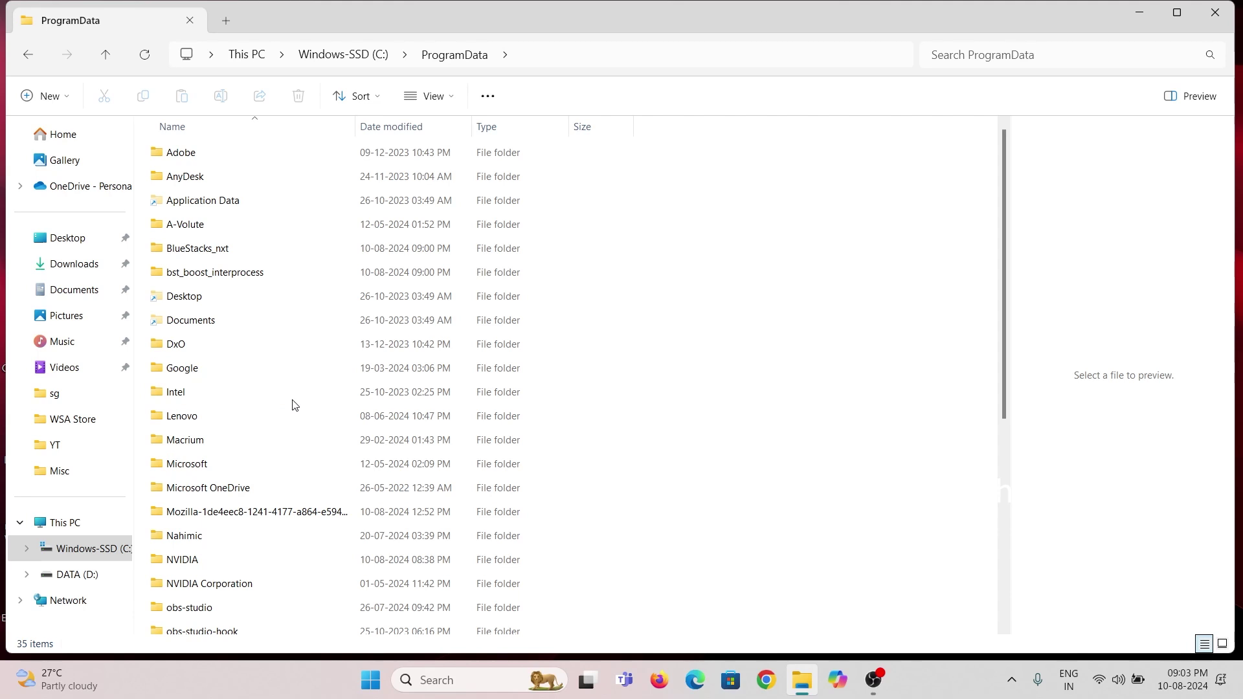
double_click(216, 251)
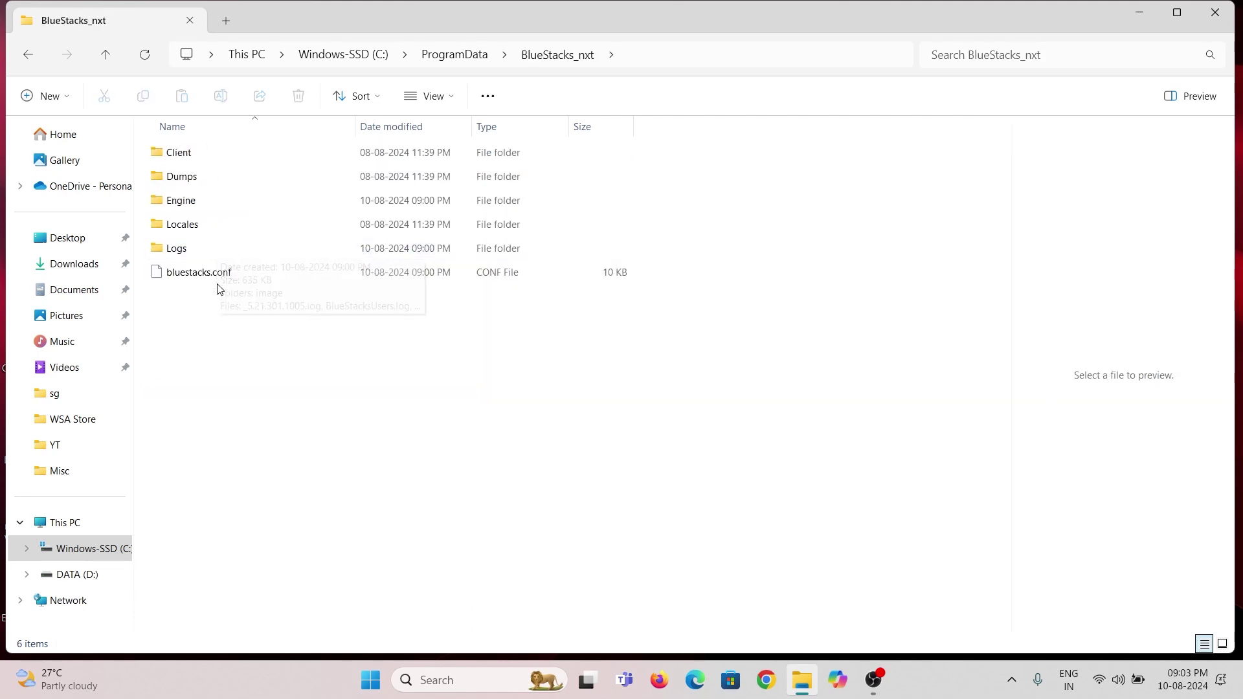
Open bluestacks.conf in Notepad just this once and maximize its window
click(218, 278)
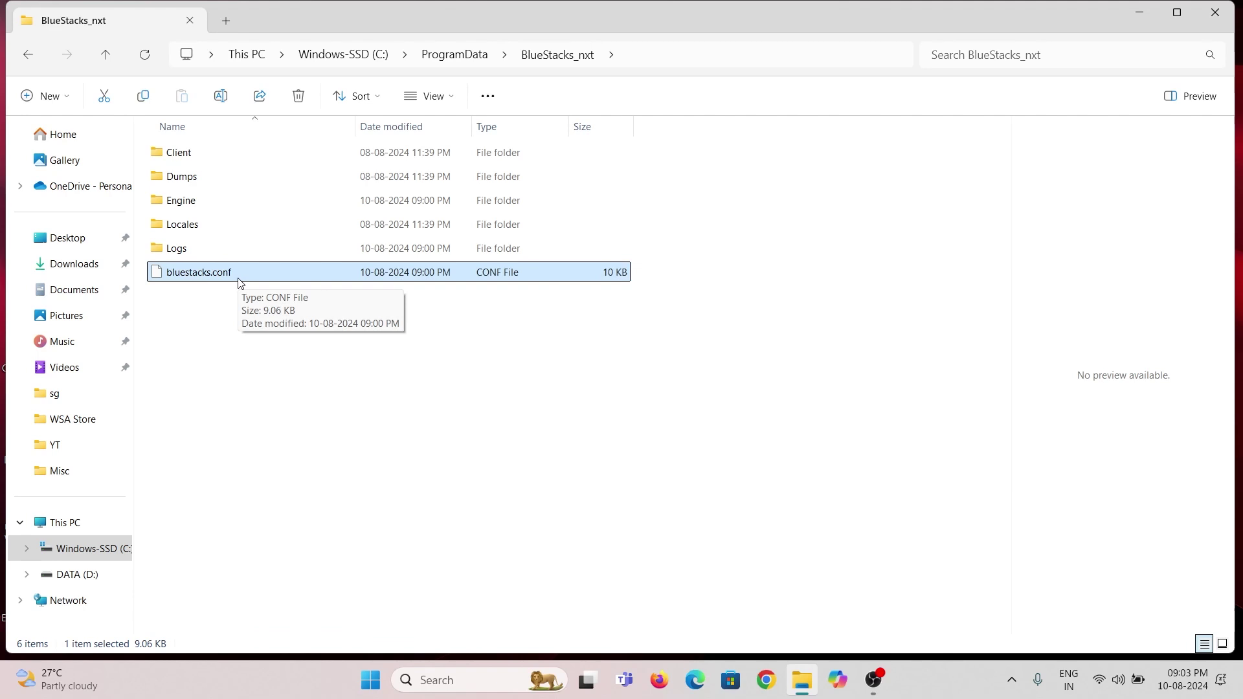
right_click(240, 283)
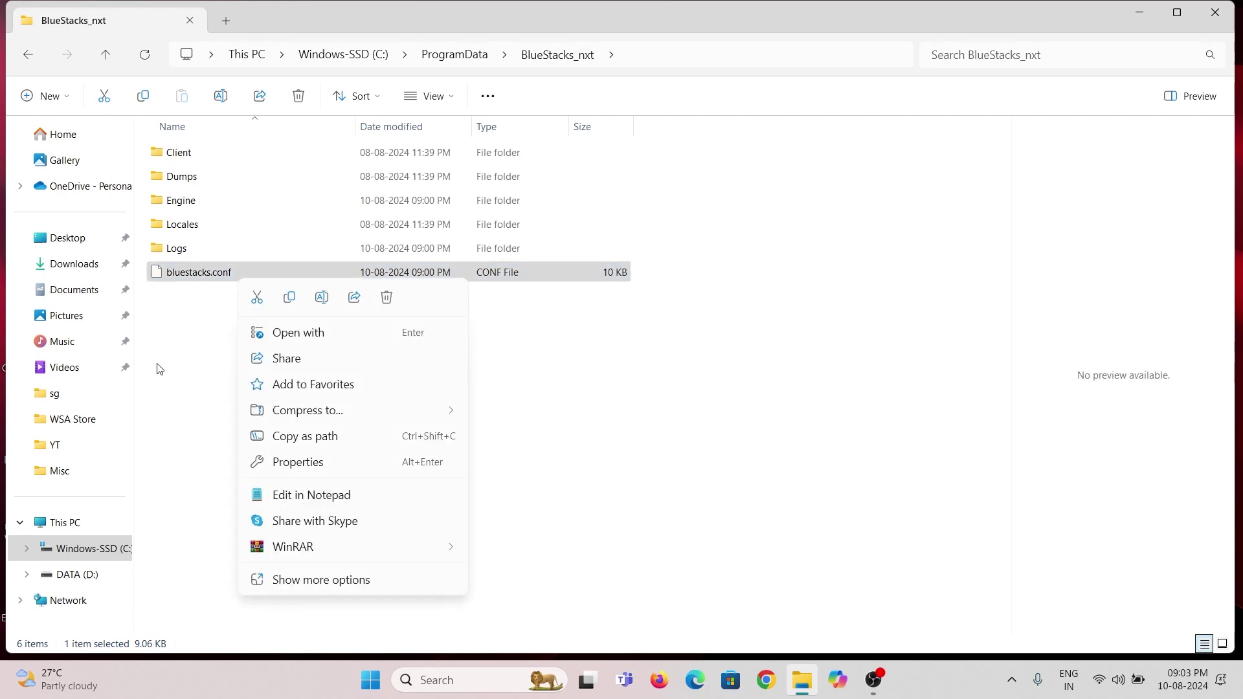
click(336, 336)
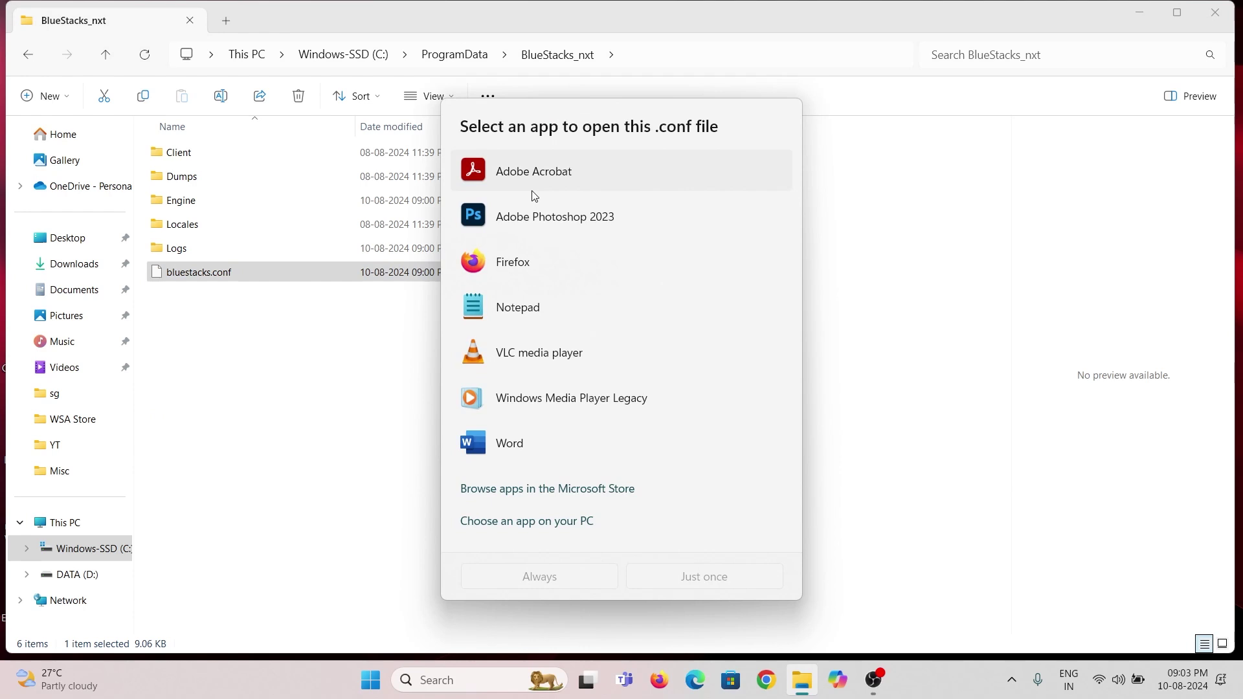
click(611, 307)
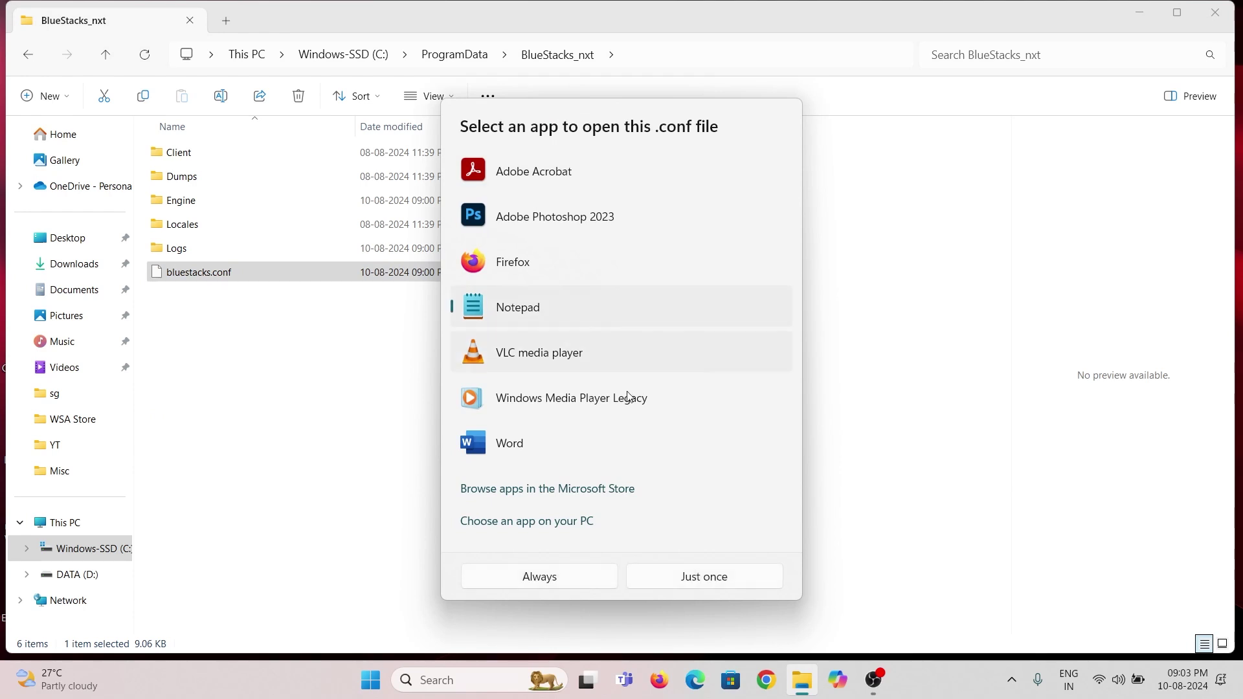
click(691, 579)
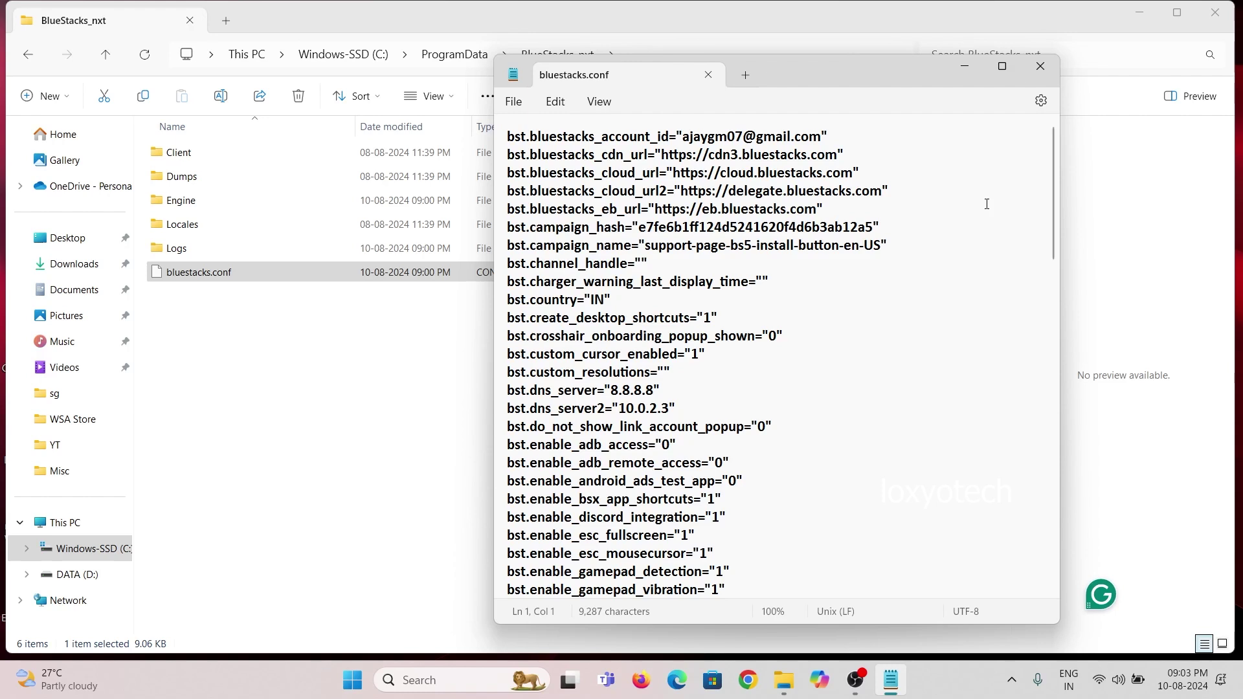
click(1003, 66)
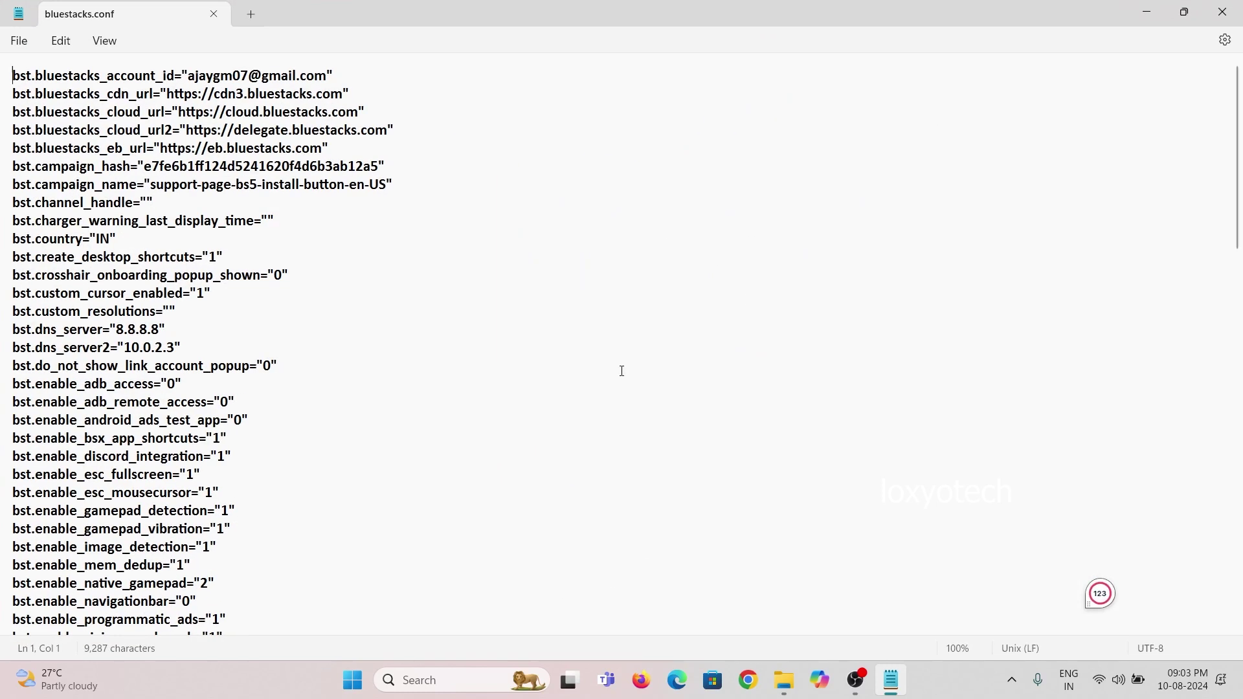
Find "root" in bluestacks.conf and set bst.feature.rooting to "1"
key(ctrl+f)
text(root)
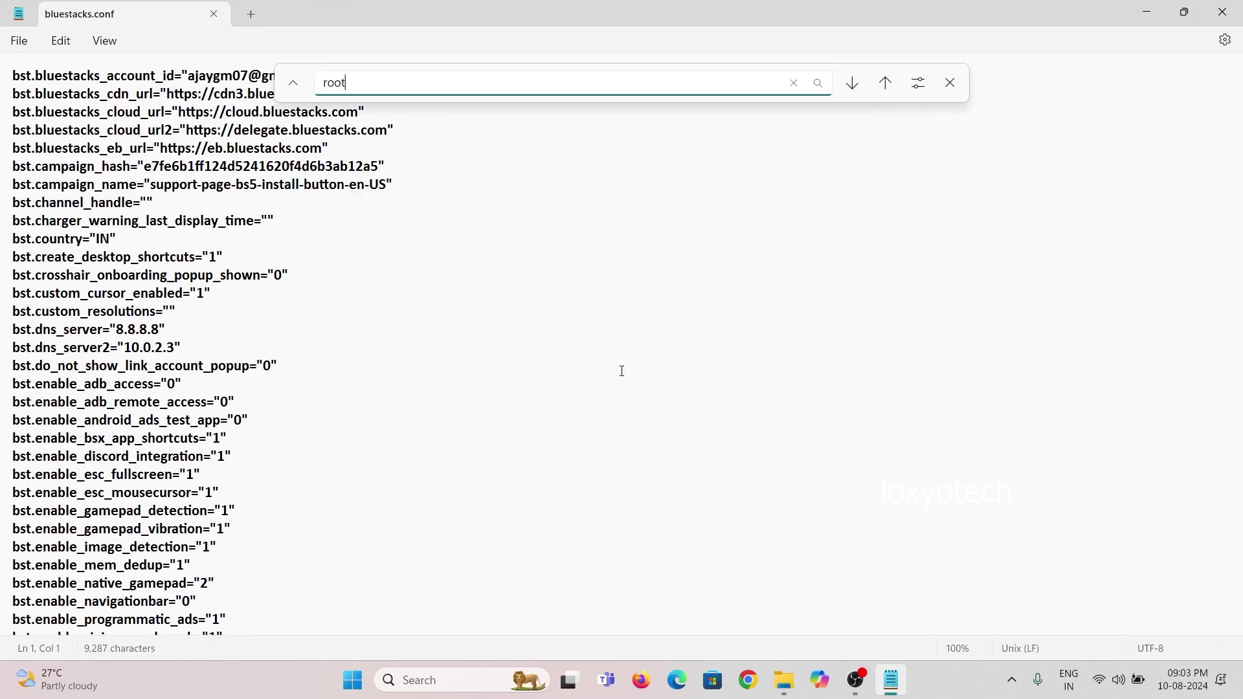
key(Return)
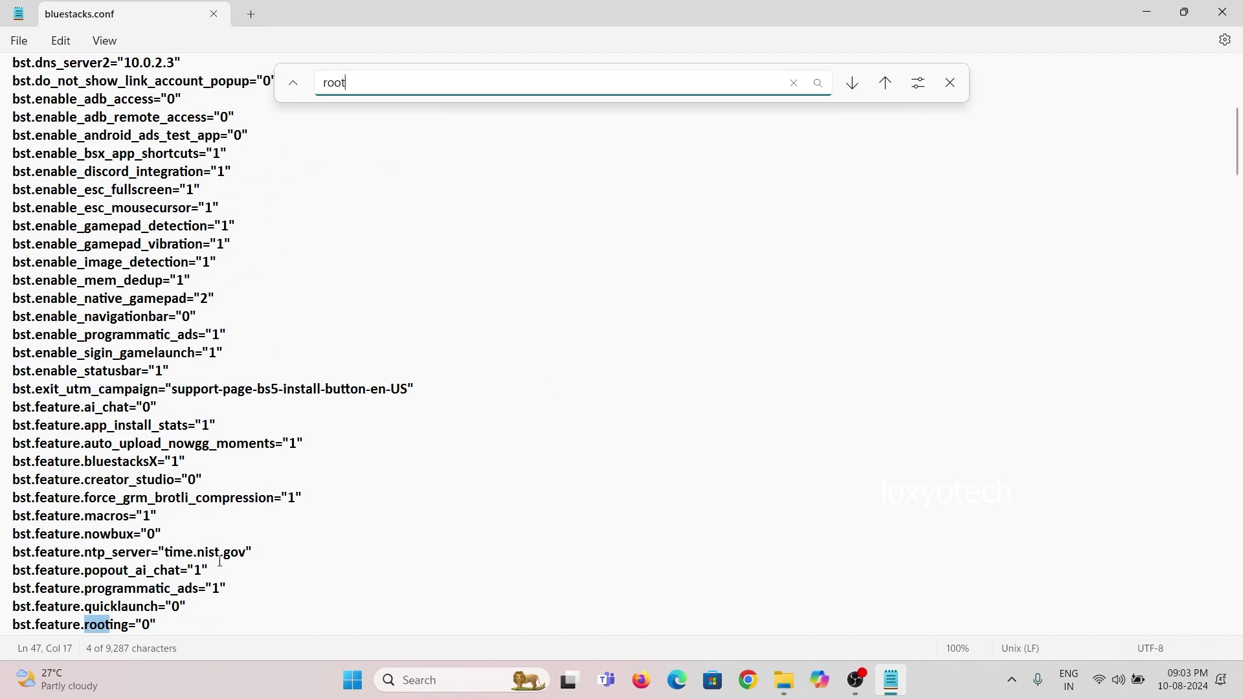
click(142, 627)
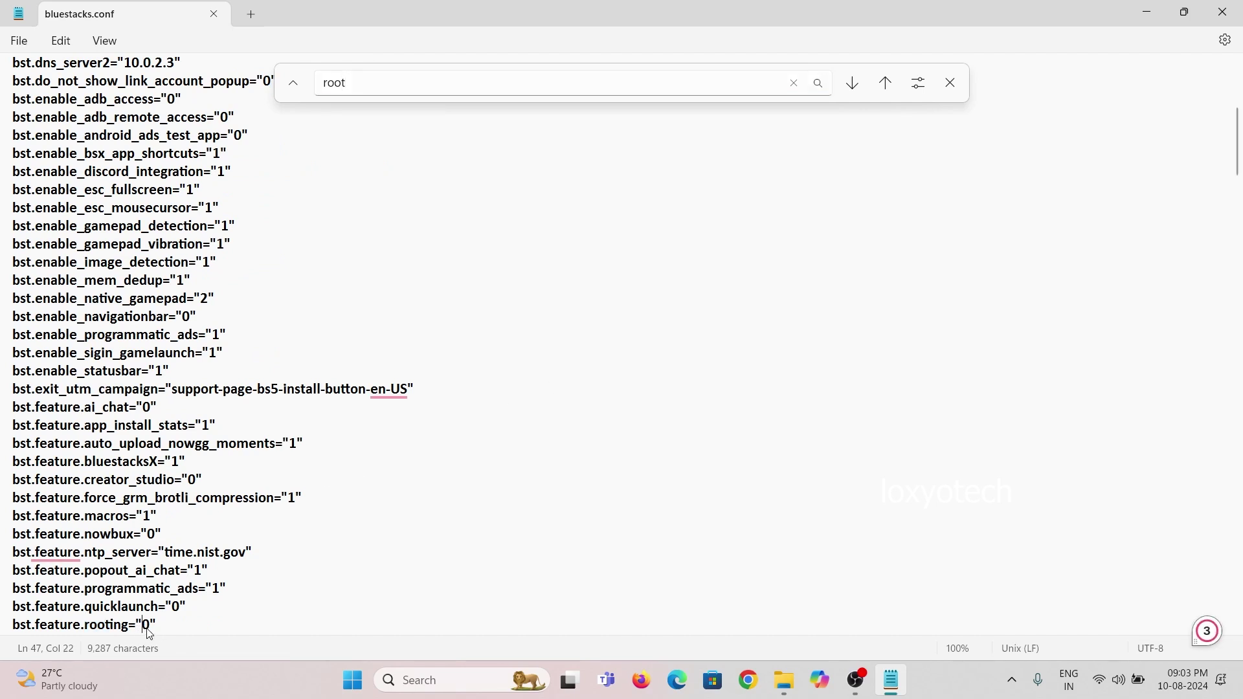
double_click(147, 626)
text(1)
Find the next "root" match and set bst.instance.Pie64.enable_root_access to "1"
click(388, 85)
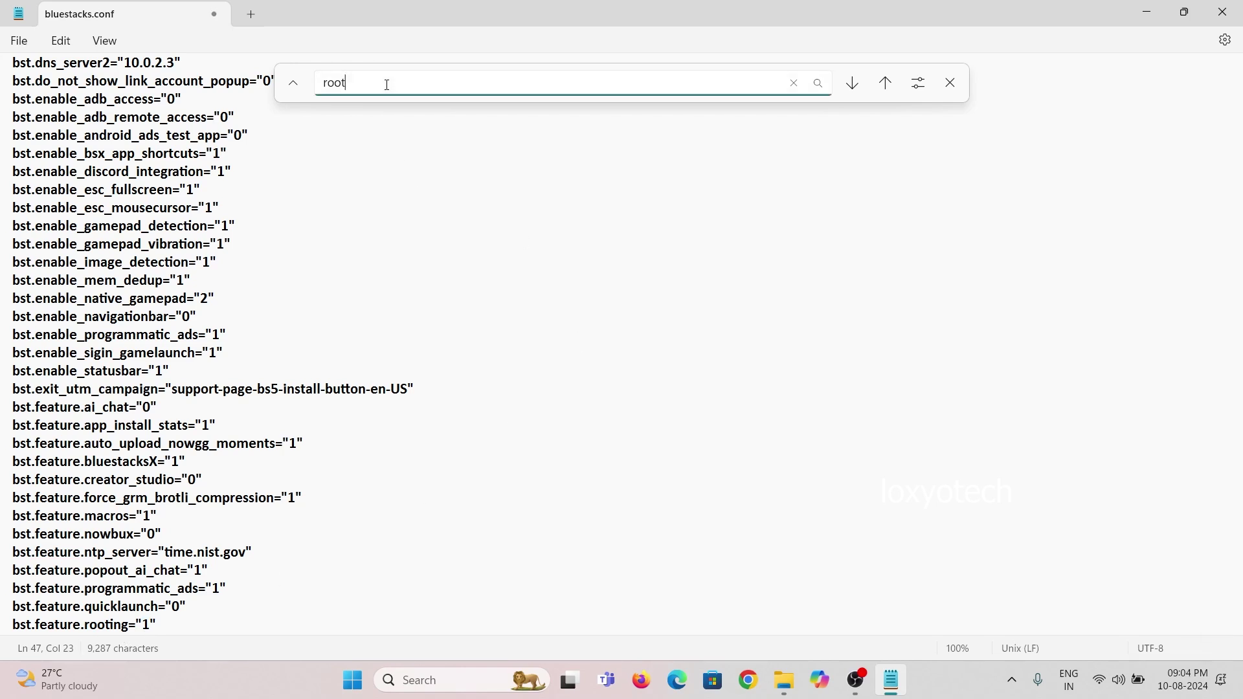
key(Return)
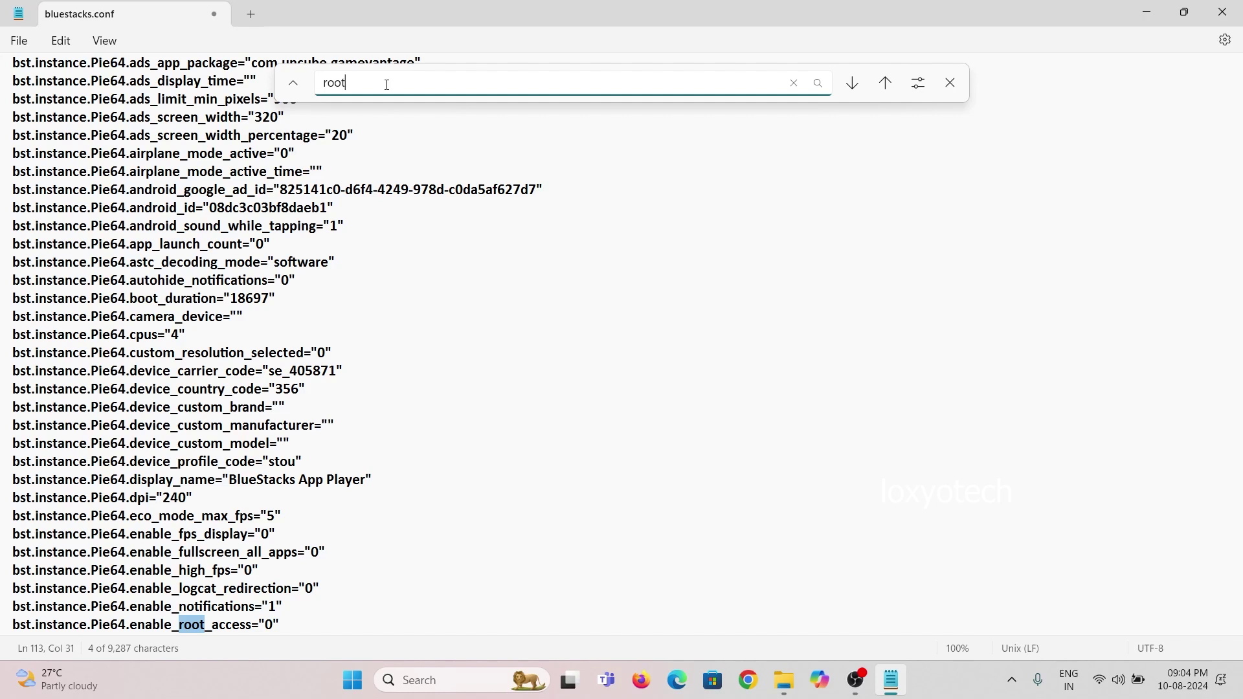
double_click(269, 625)
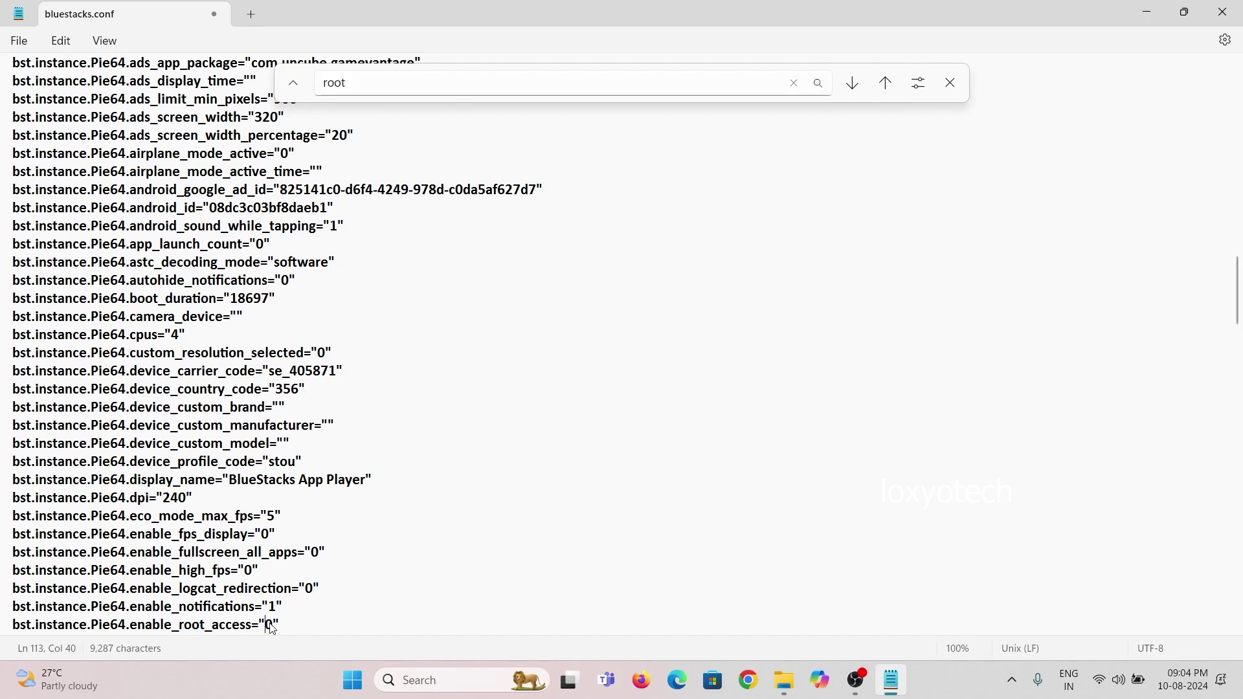
text(1)
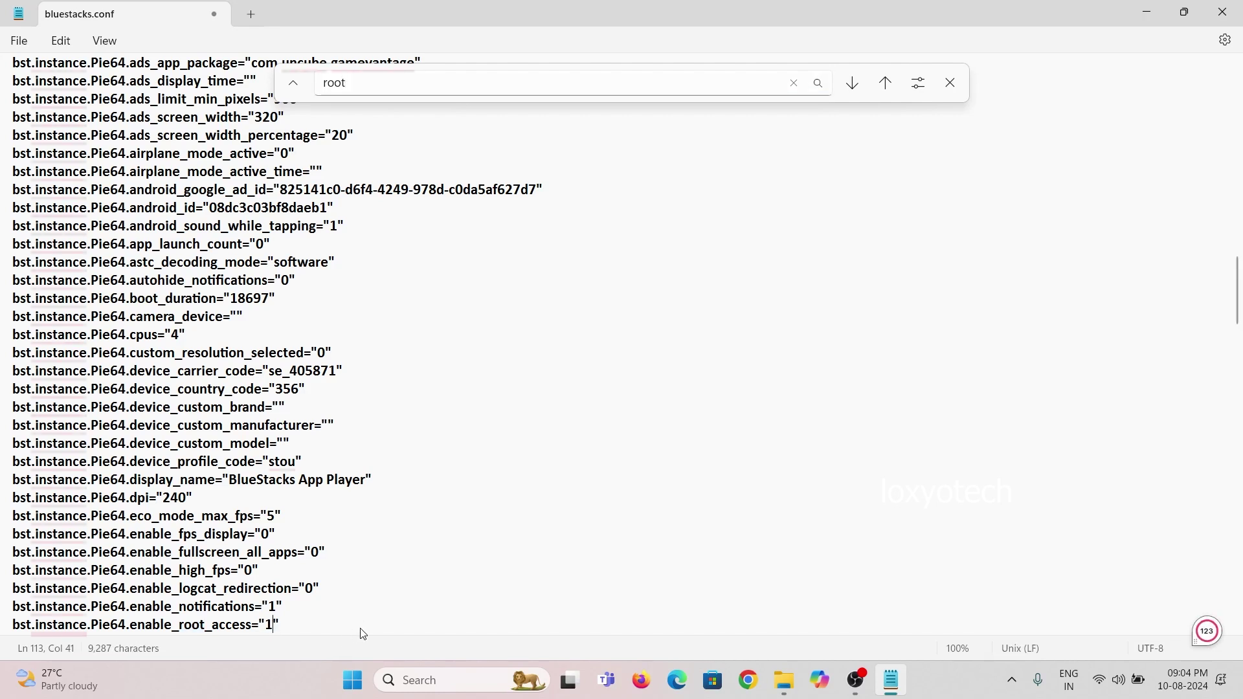
Check for another "root" match, and close bluestacks.conf while saving the changes
click(397, 87)
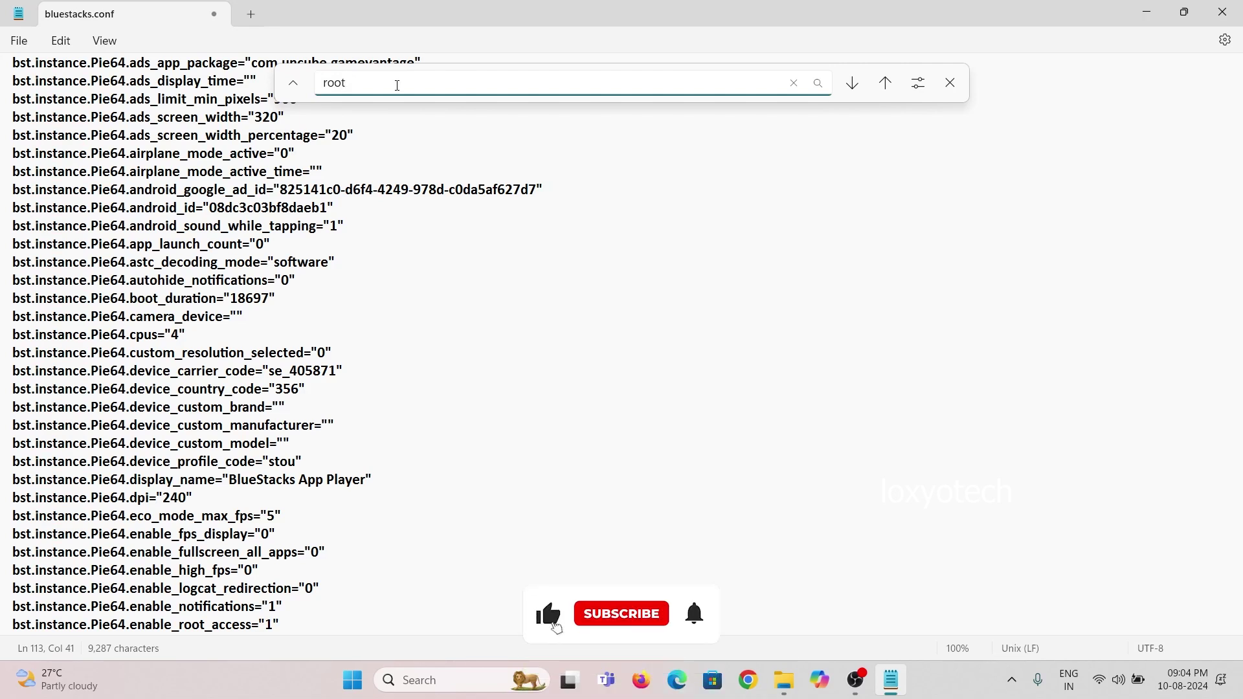
key(Return)
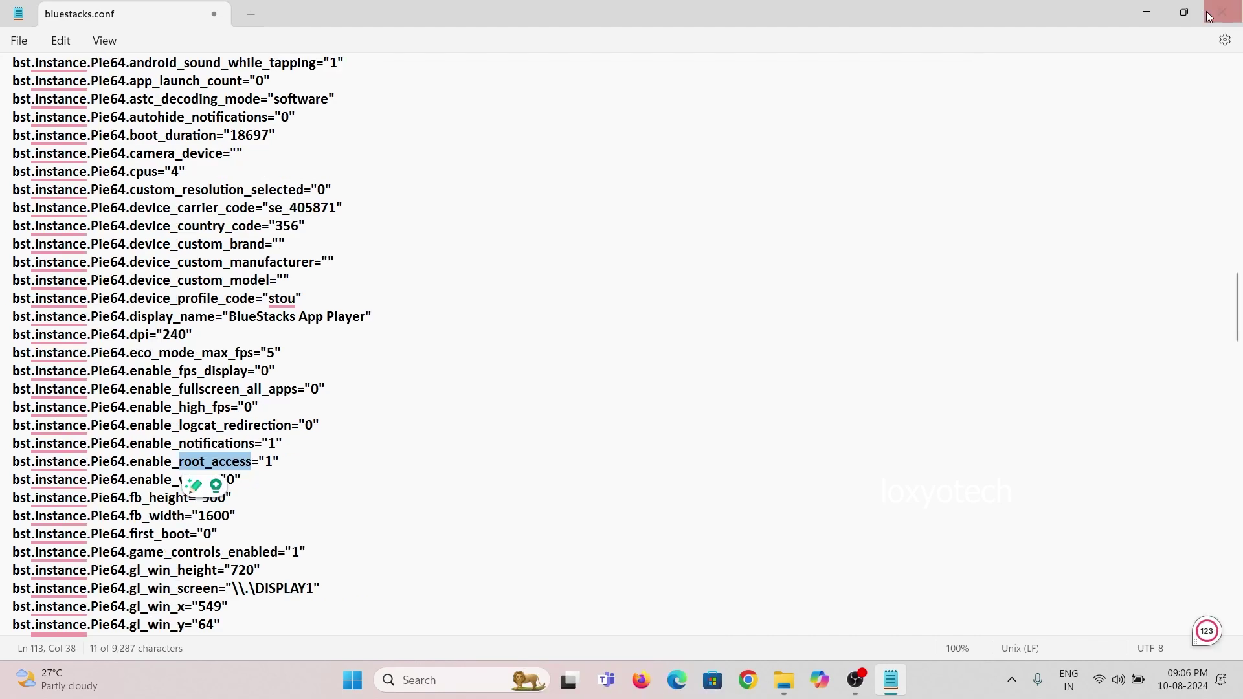
click(1223, 11)
click(517, 380)
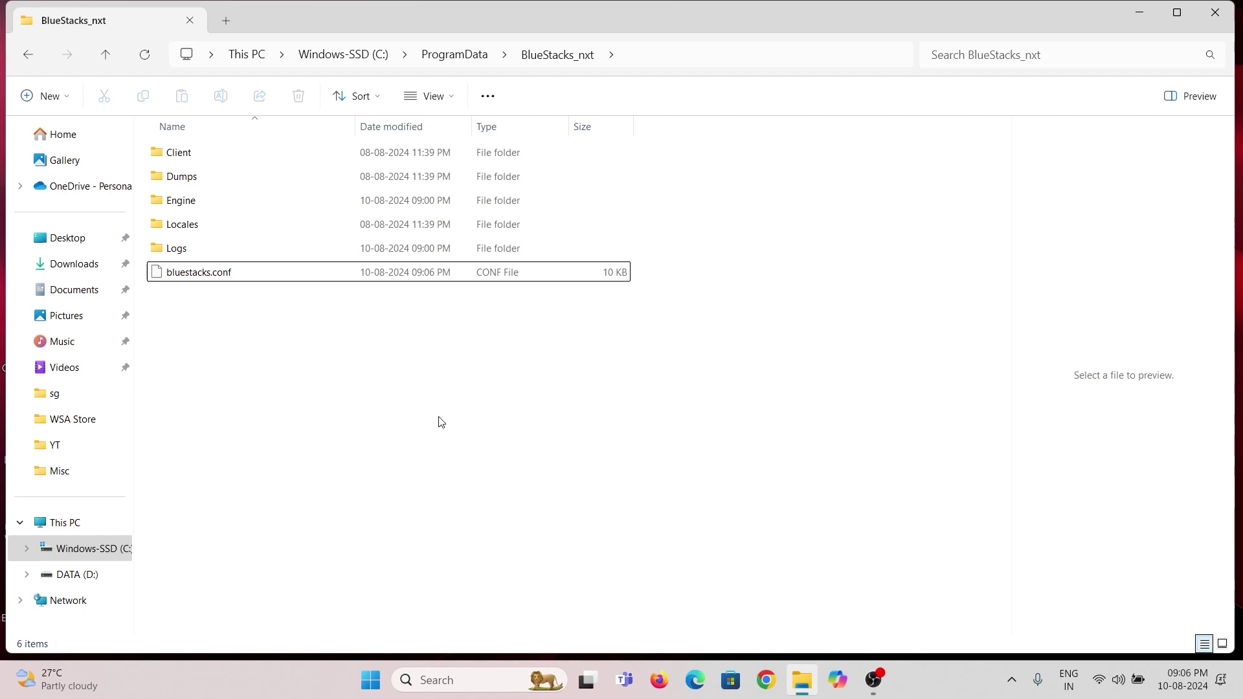
Make bluestacks.conf read-only through its file properties and close the BlueStacks_nxt folder window
right_click(191, 276)
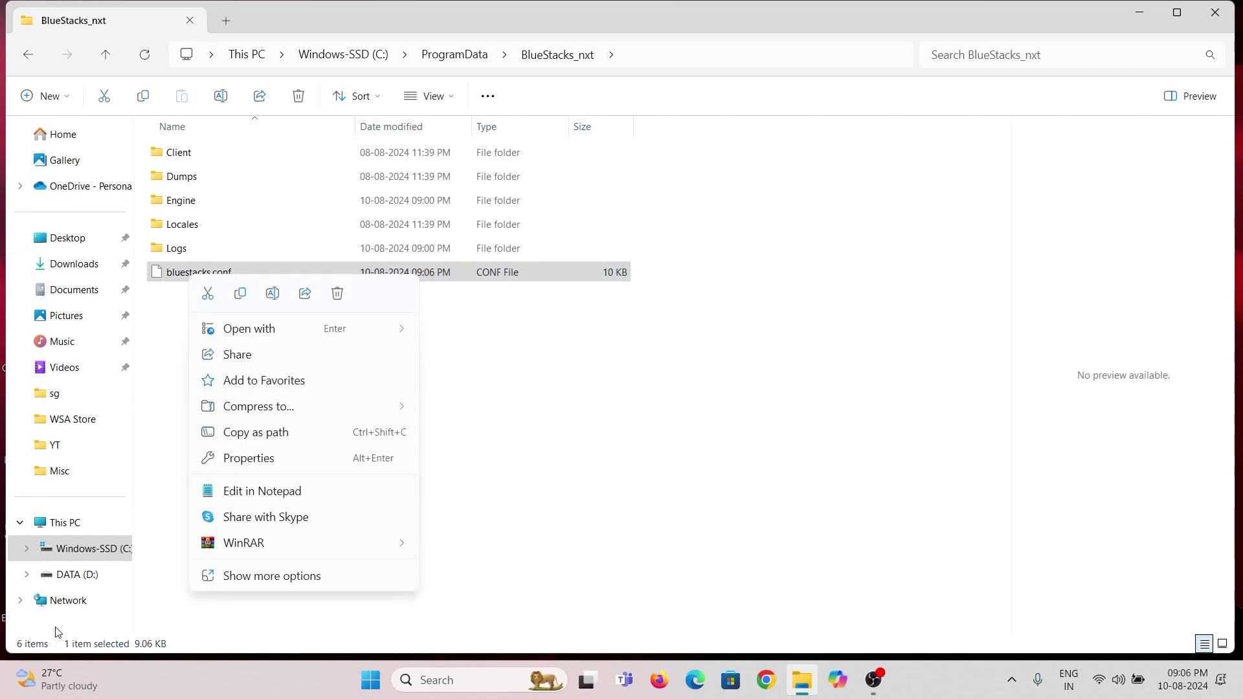
click(262, 459)
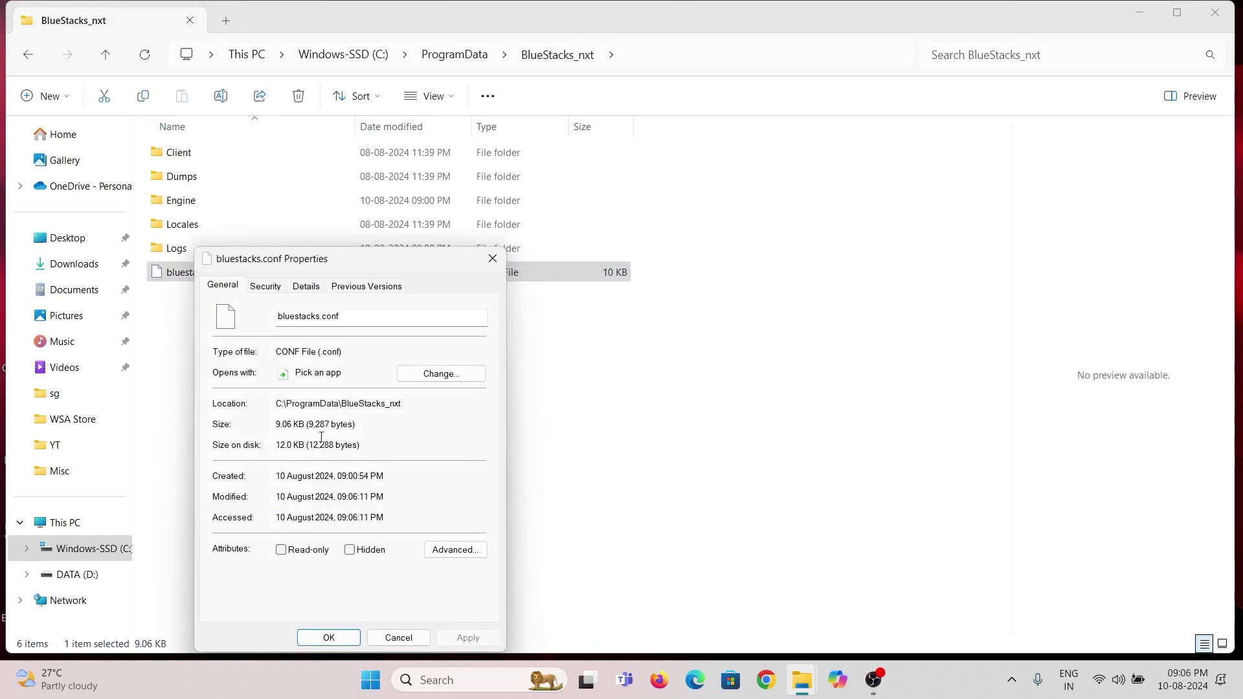
click(281, 550)
click(468, 638)
click(350, 638)
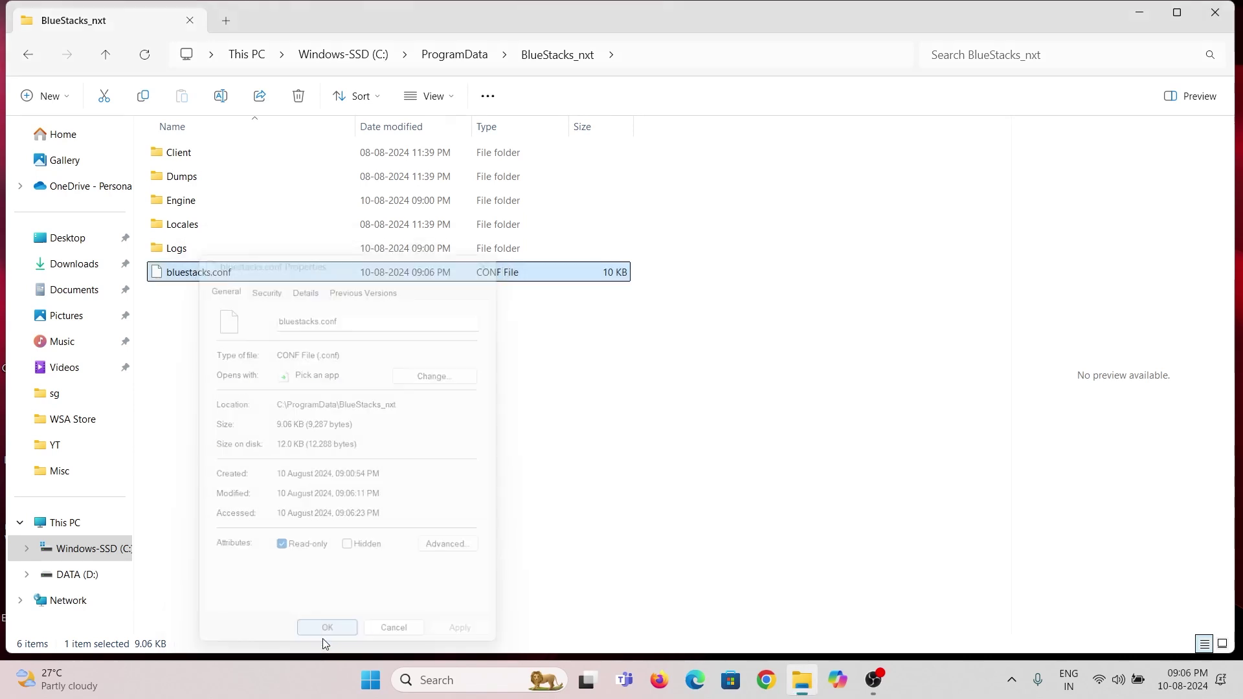
click(331, 412)
right_click(331, 333)
click(257, 417)
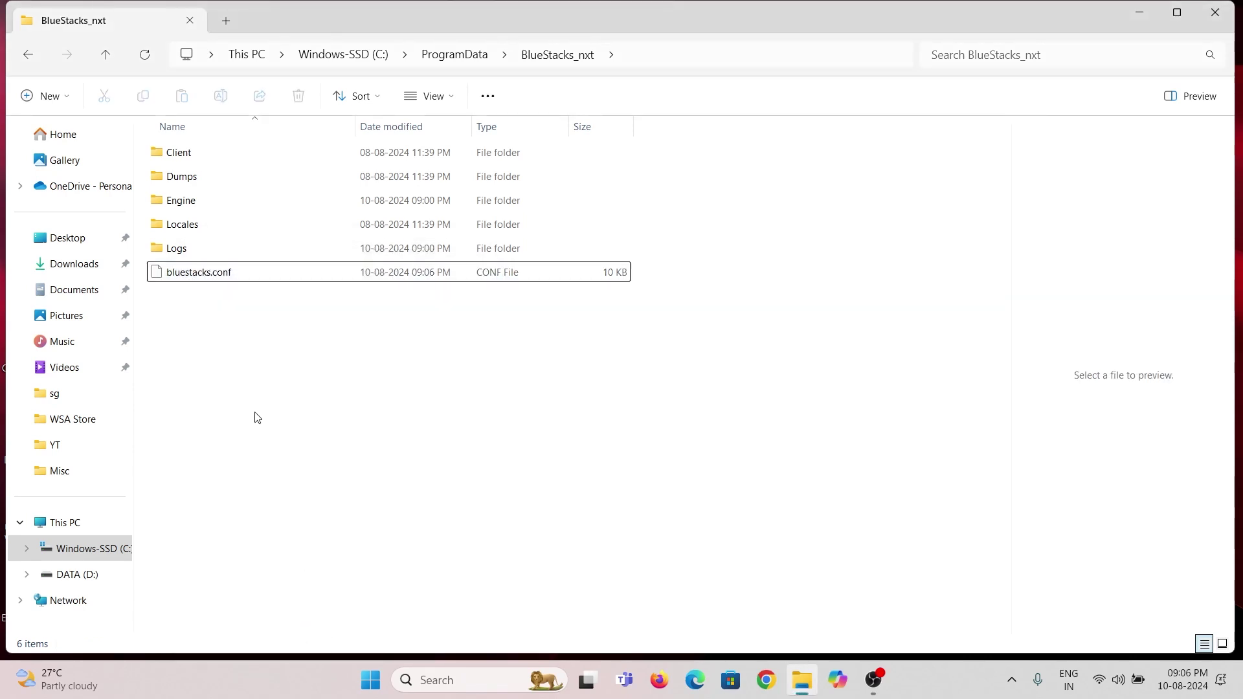
click(1215, 12)
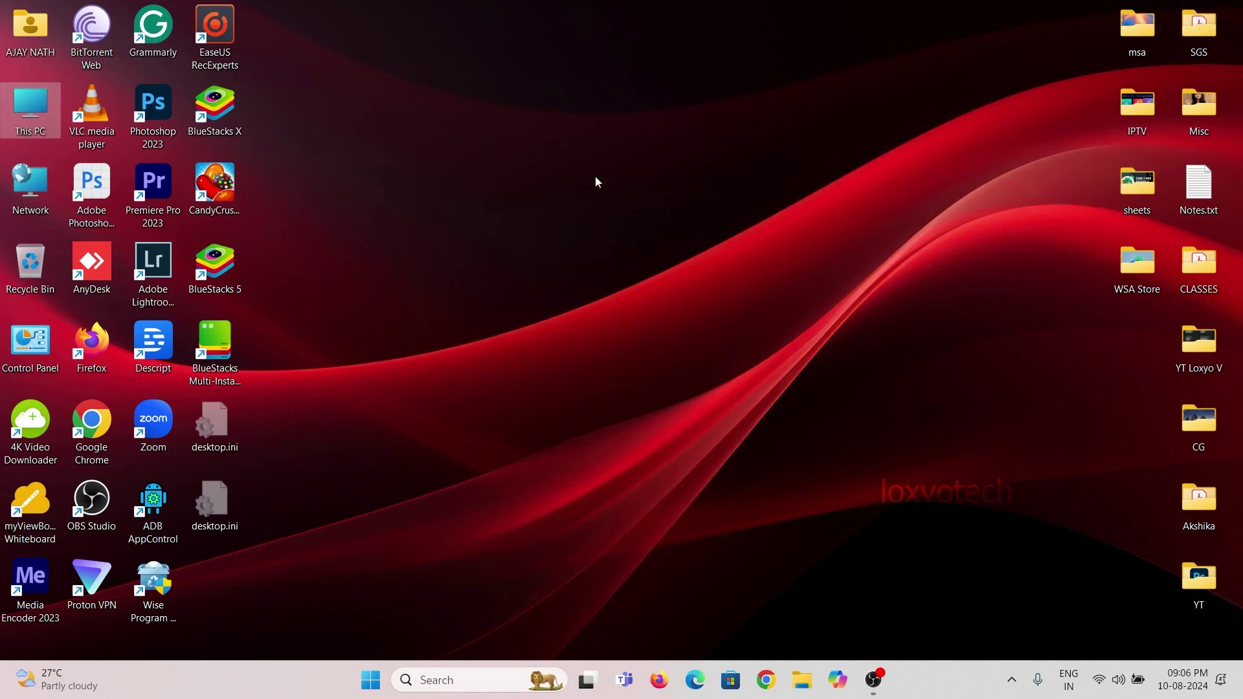
Refresh the desktop, launch BlueStacks 5 and maximize its window
right_click(501, 193)
click(612, 259)
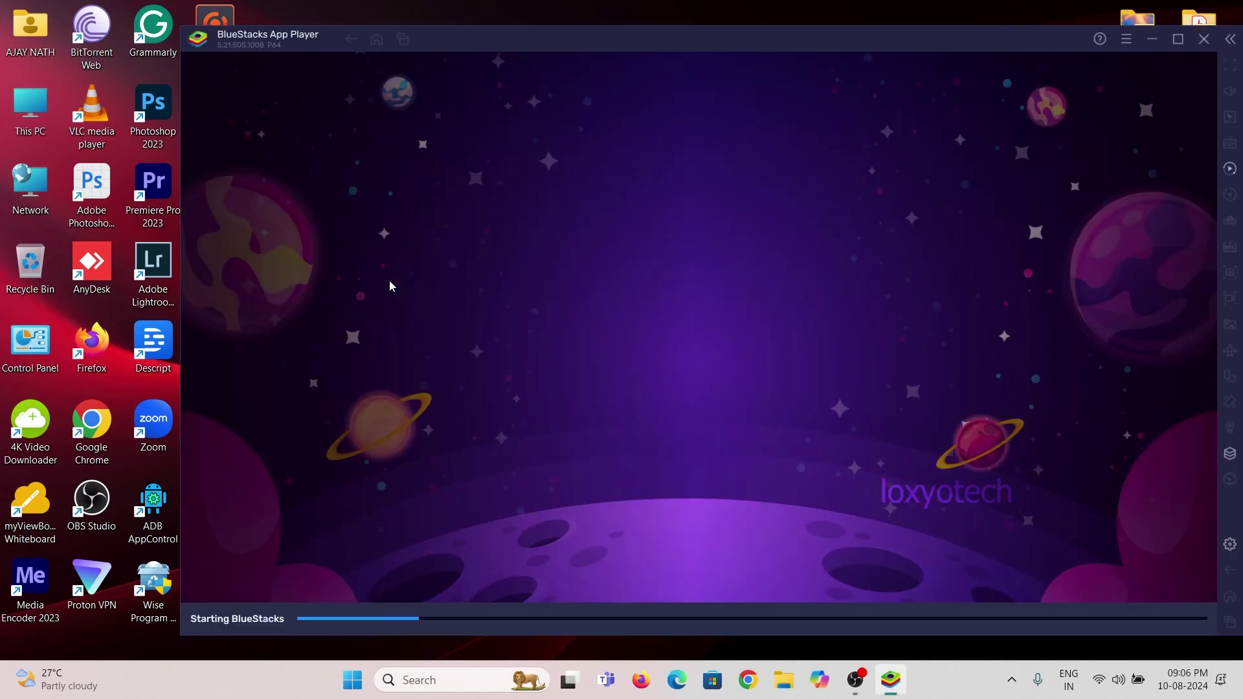
click(1177, 40)
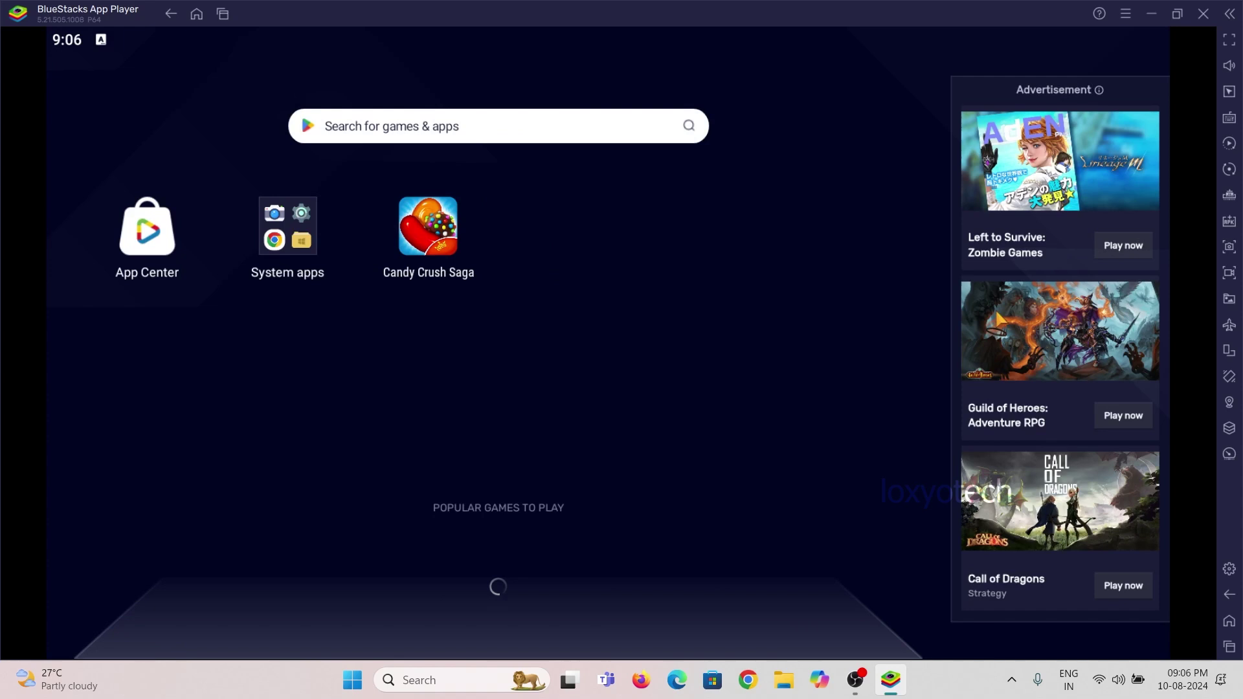
Search the App Center for "root checker" and install the Root Checker app
click(149, 250)
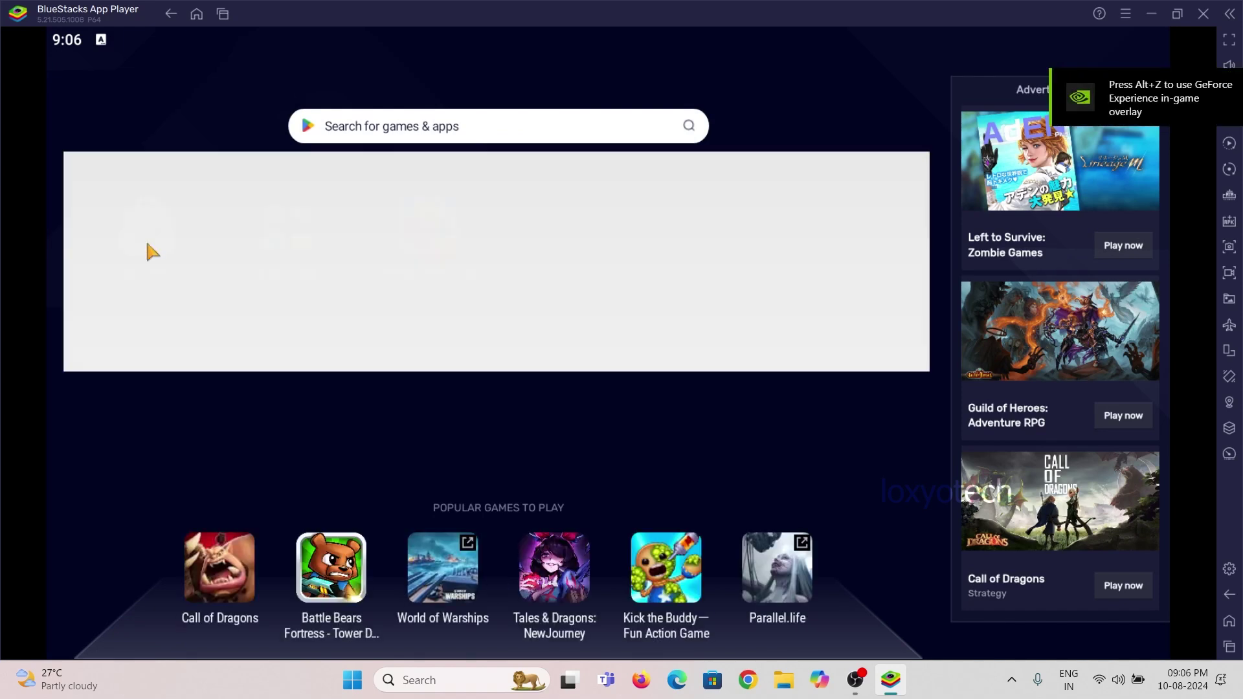
click(310, 73)
text(root che)
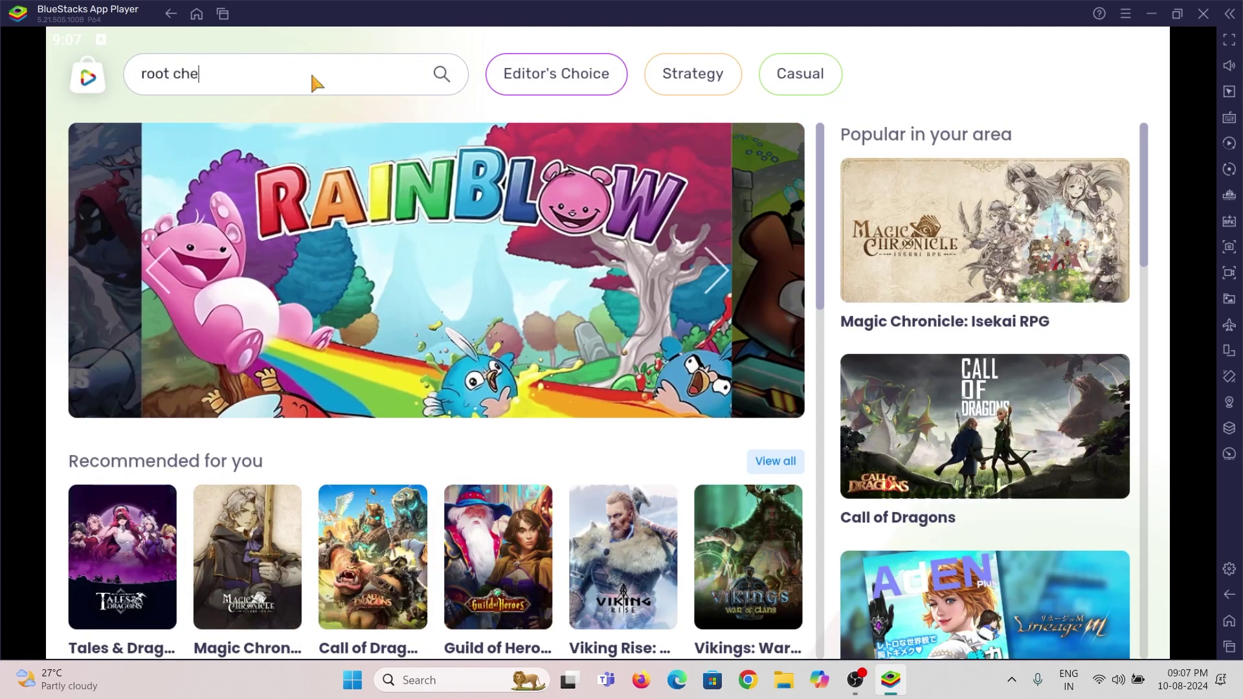
text(cker)
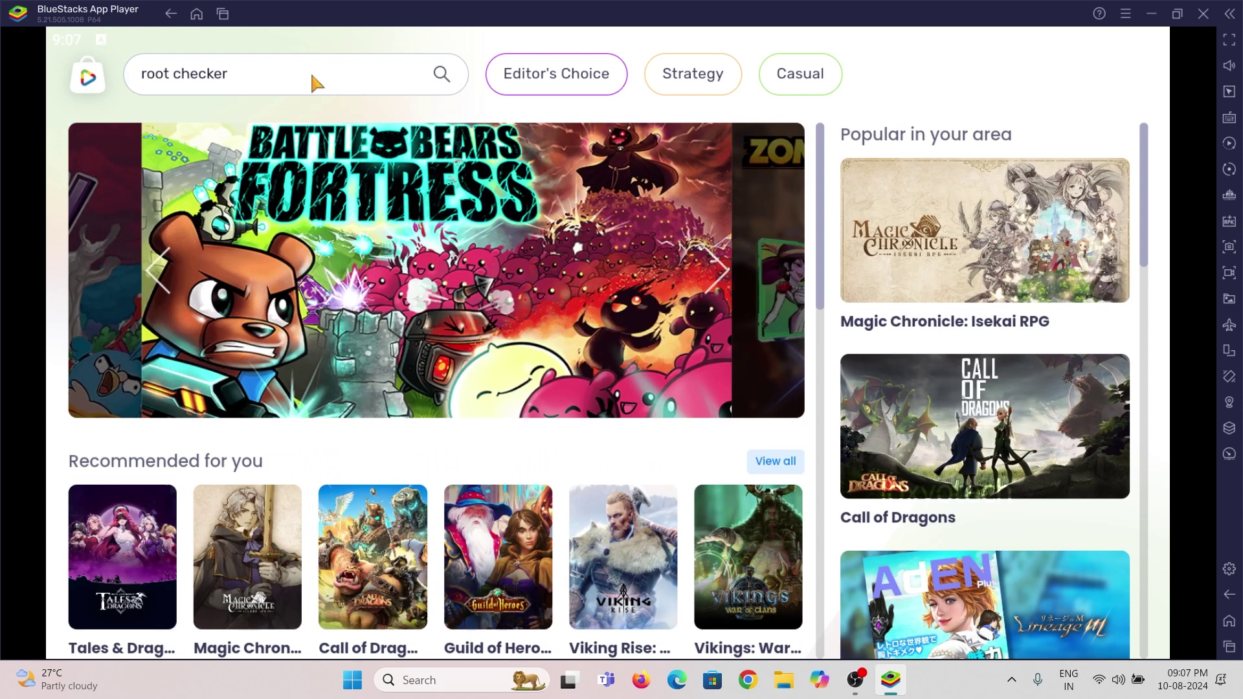
key(Return)
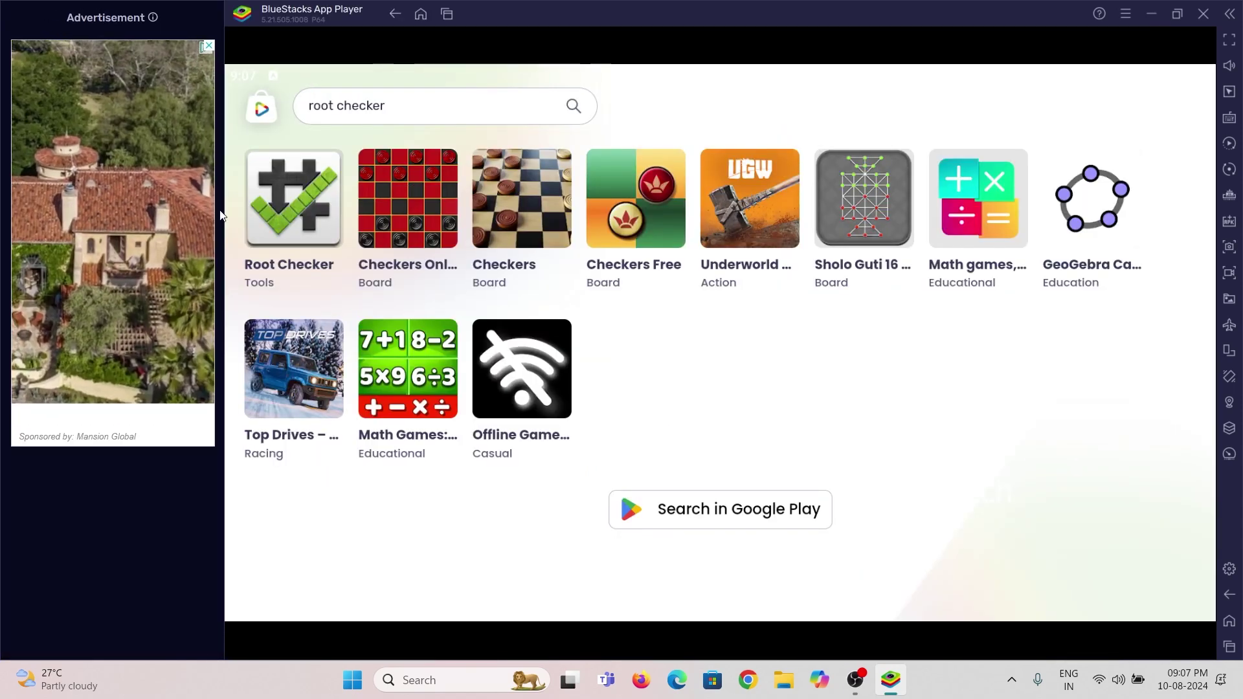
click(301, 226)
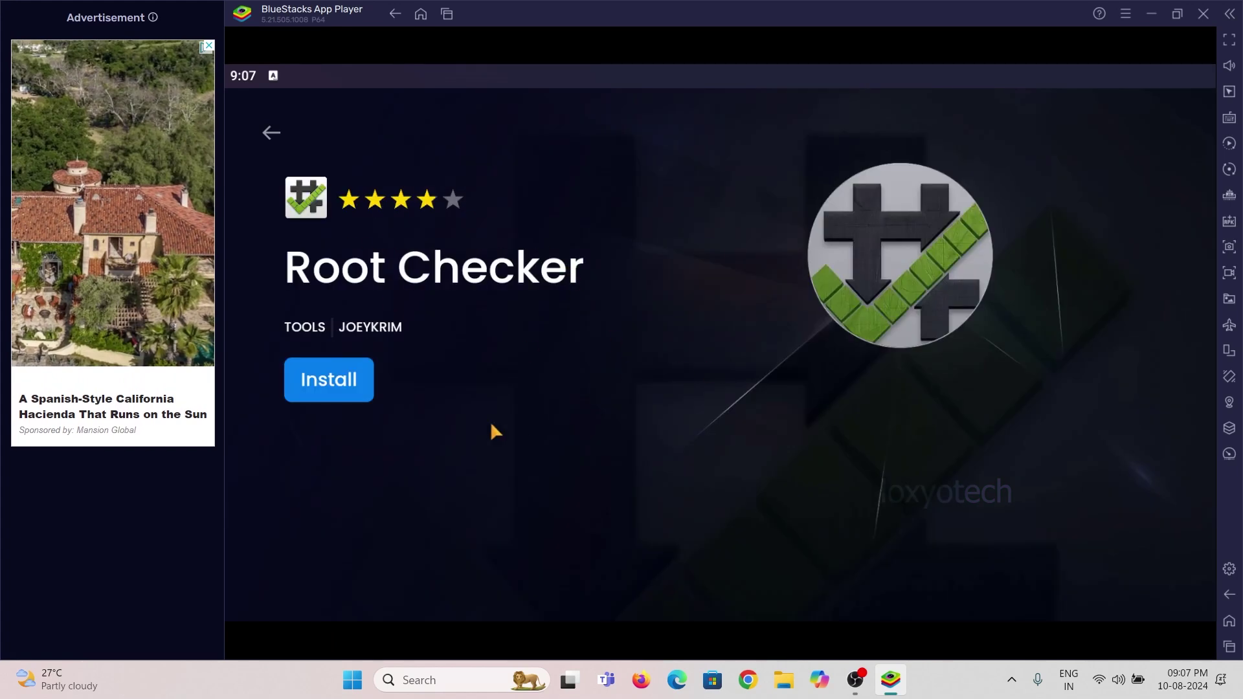
click(322, 387)
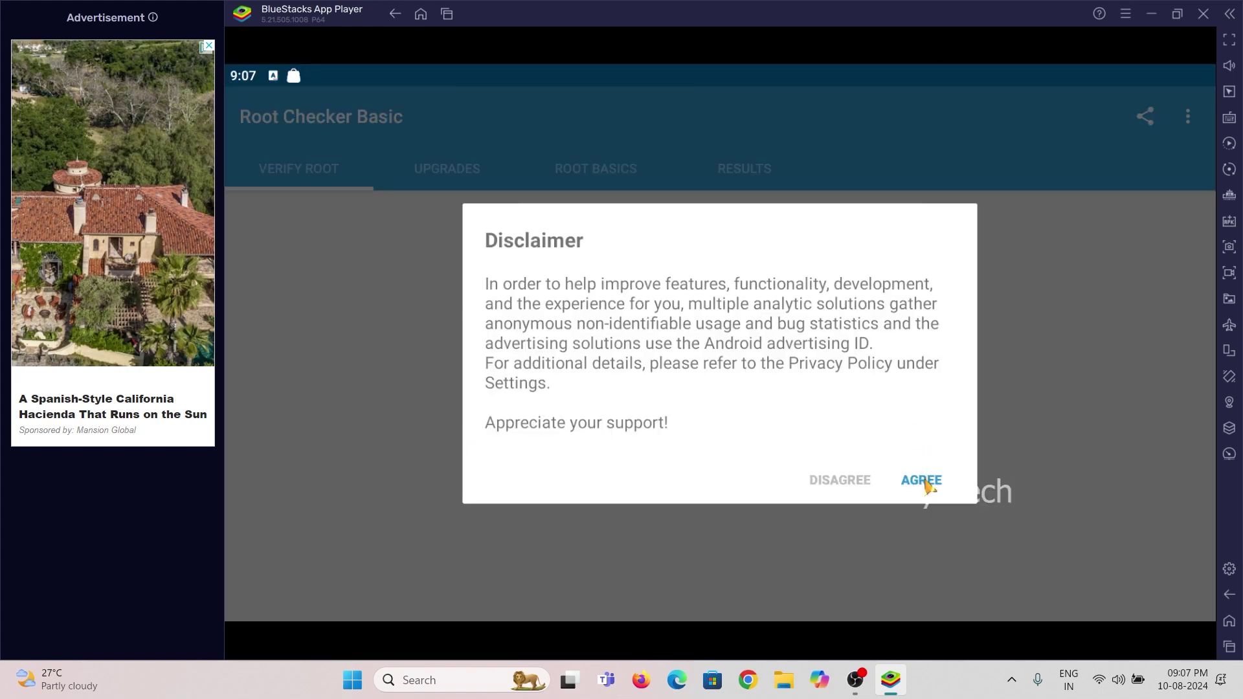
Agree to Root Checker Basic's disclaimer, get started from the introduction and verify the device's root status
click(926, 482)
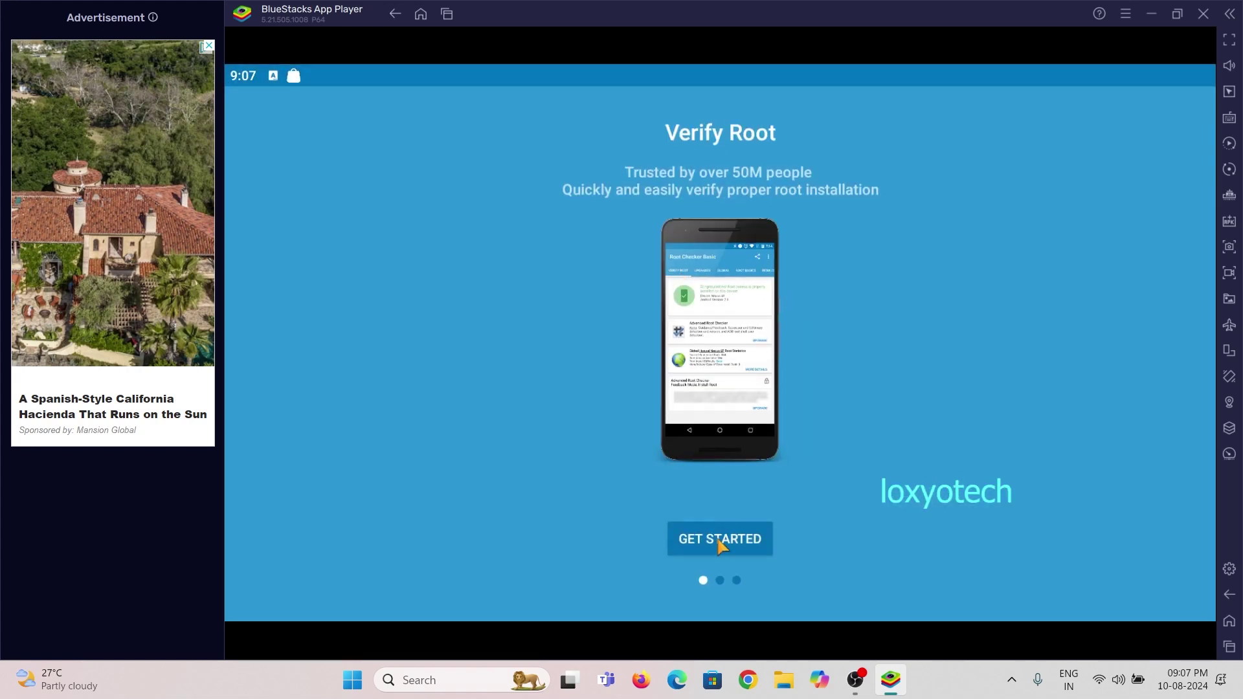
click(719, 546)
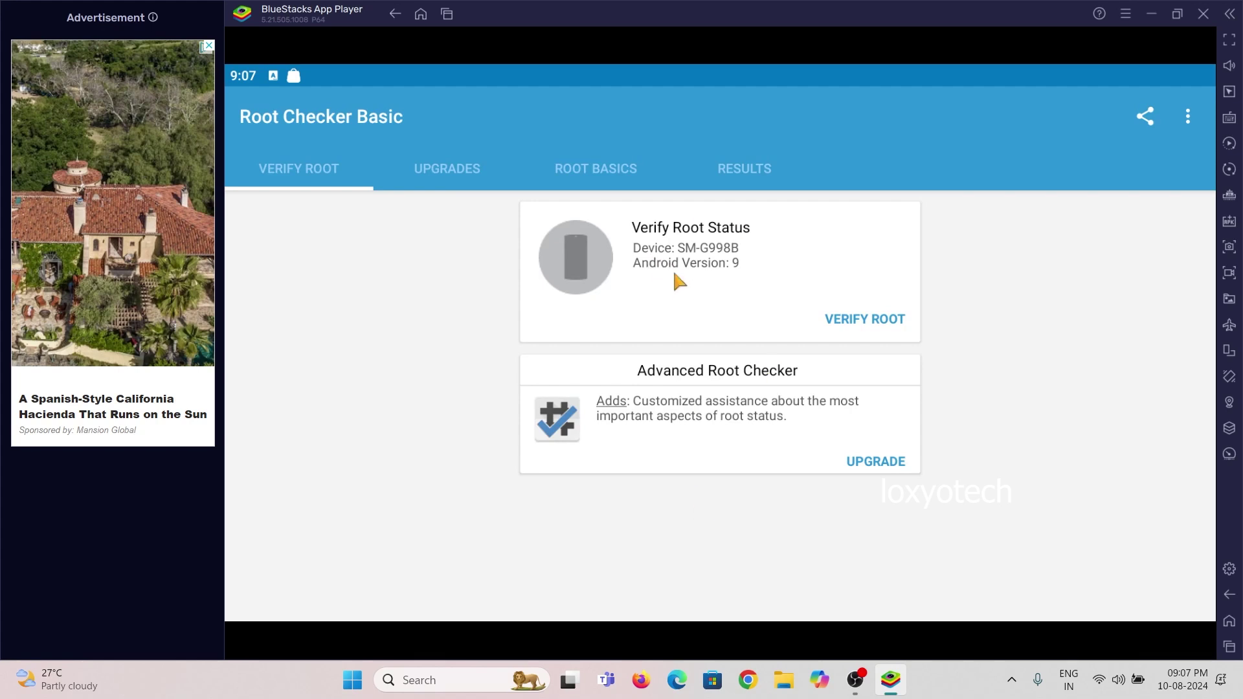
click(852, 320)
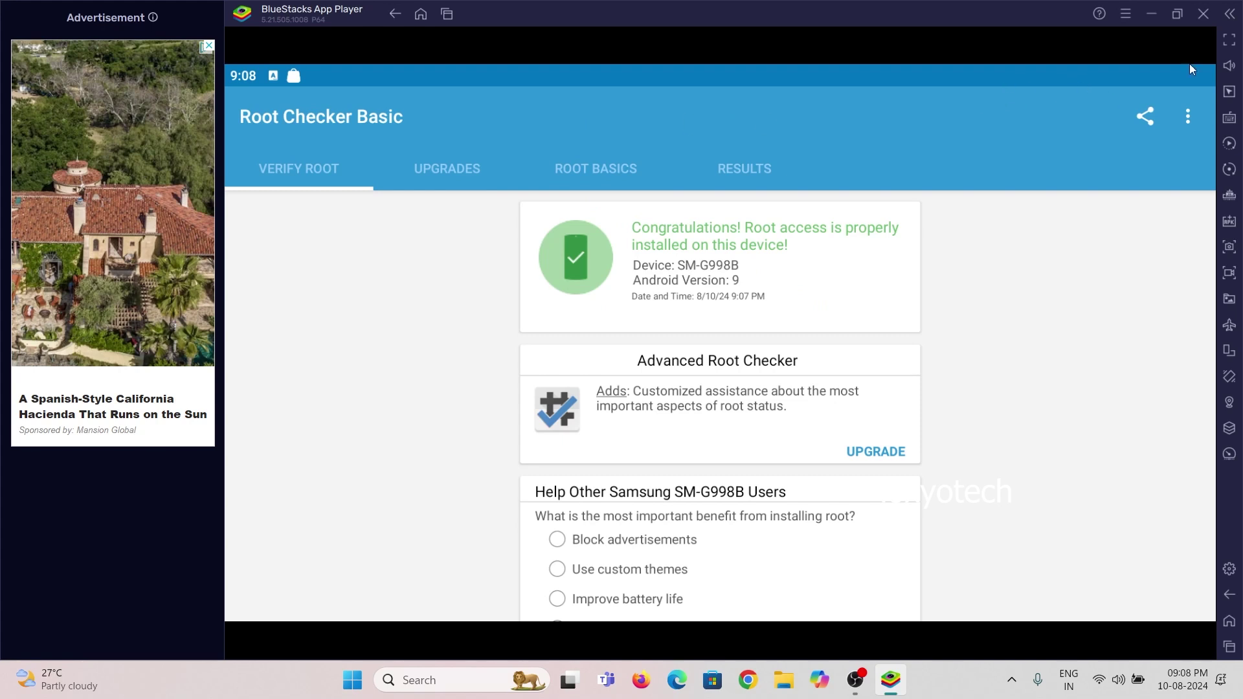
Exit BlueStacks App Player and refresh the desktop
click(1199, 12)
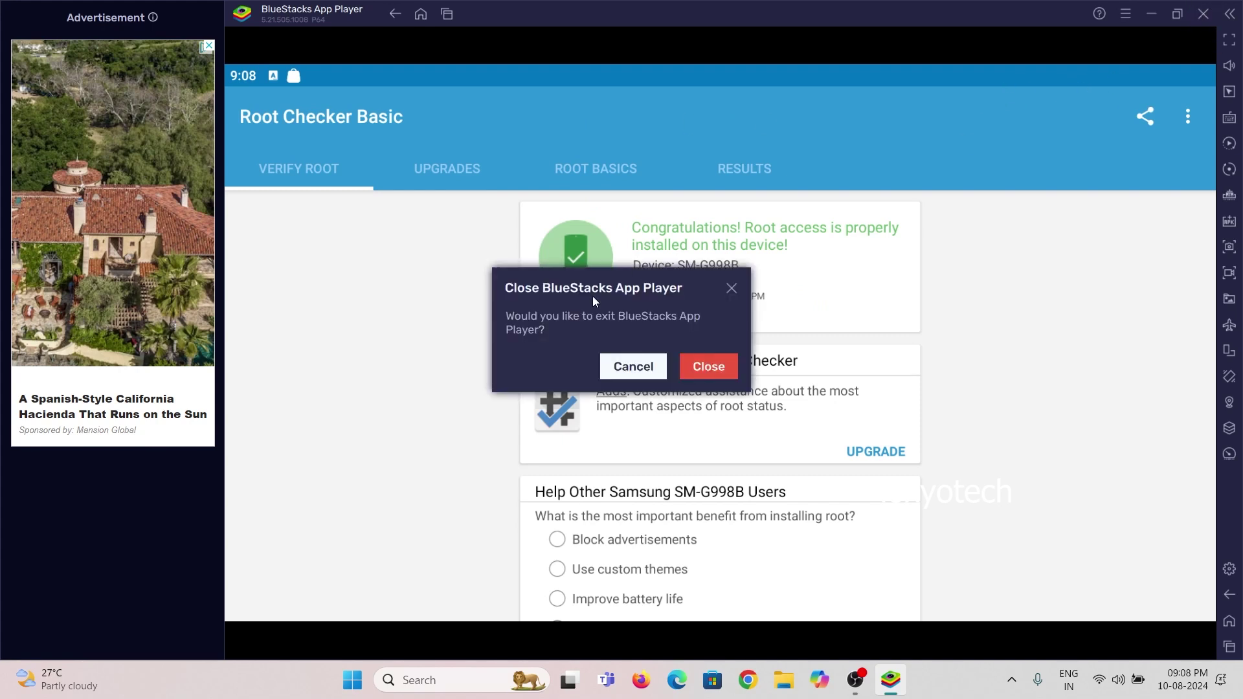
click(727, 364)
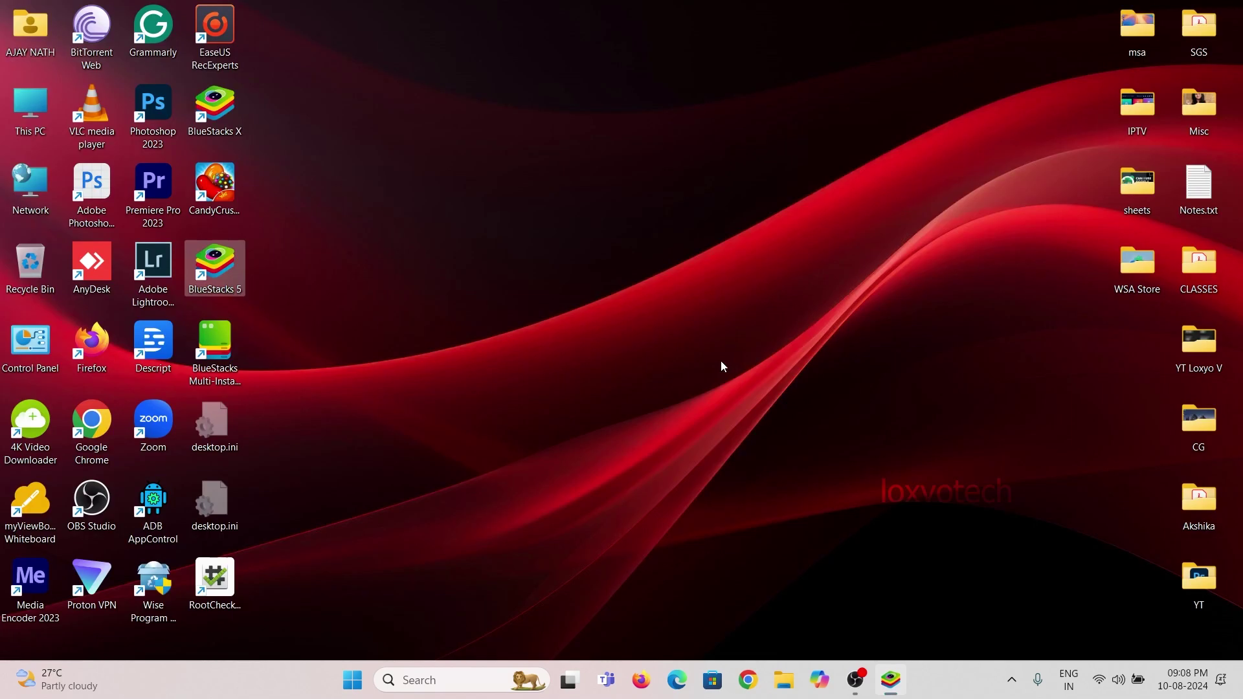
right_click(567, 153)
click(624, 223)
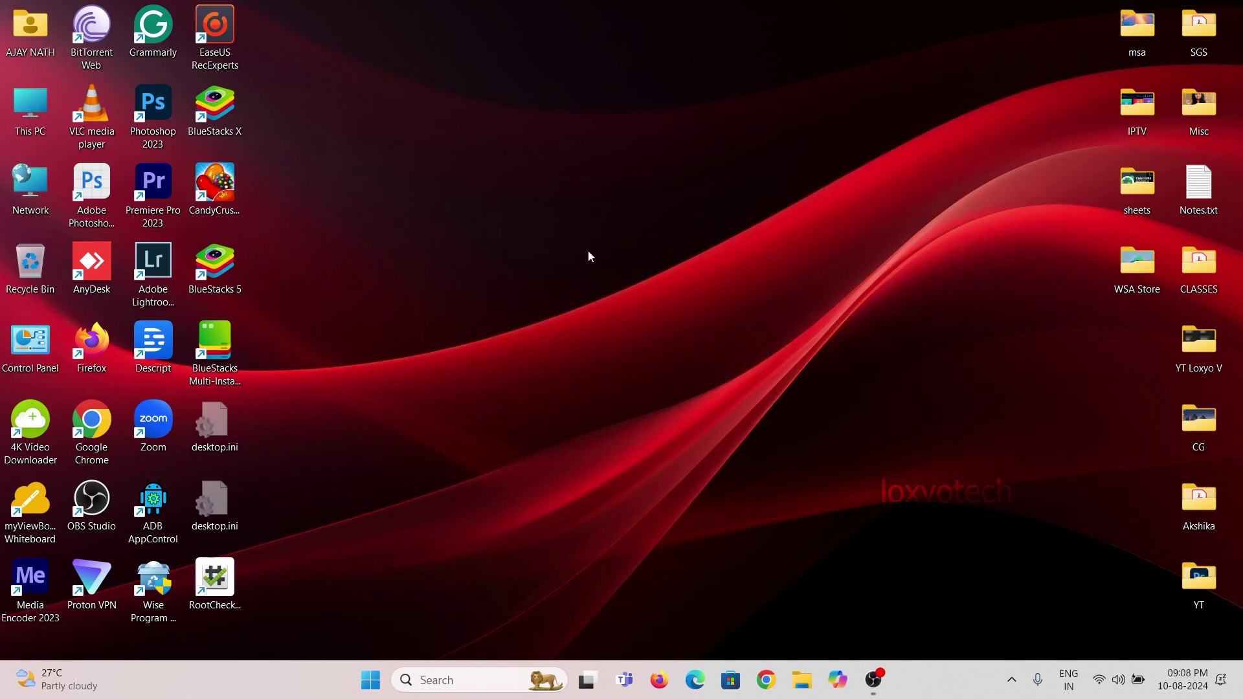
right_click(615, 136)
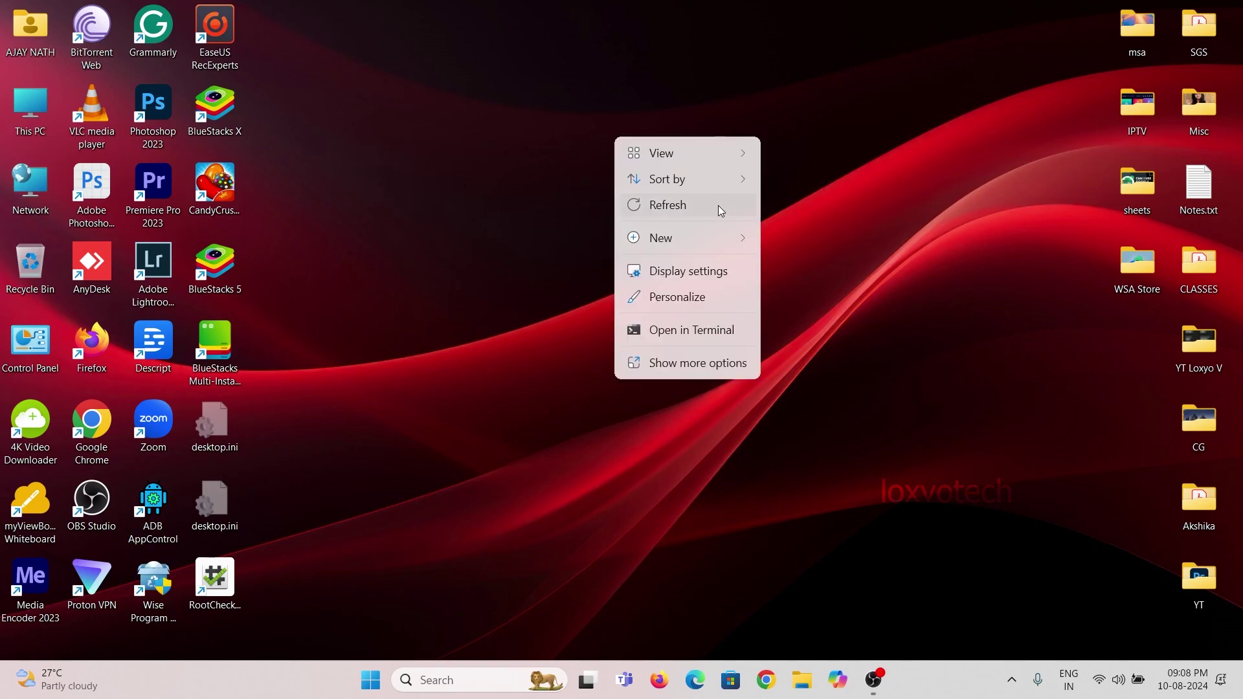
click(717, 205)
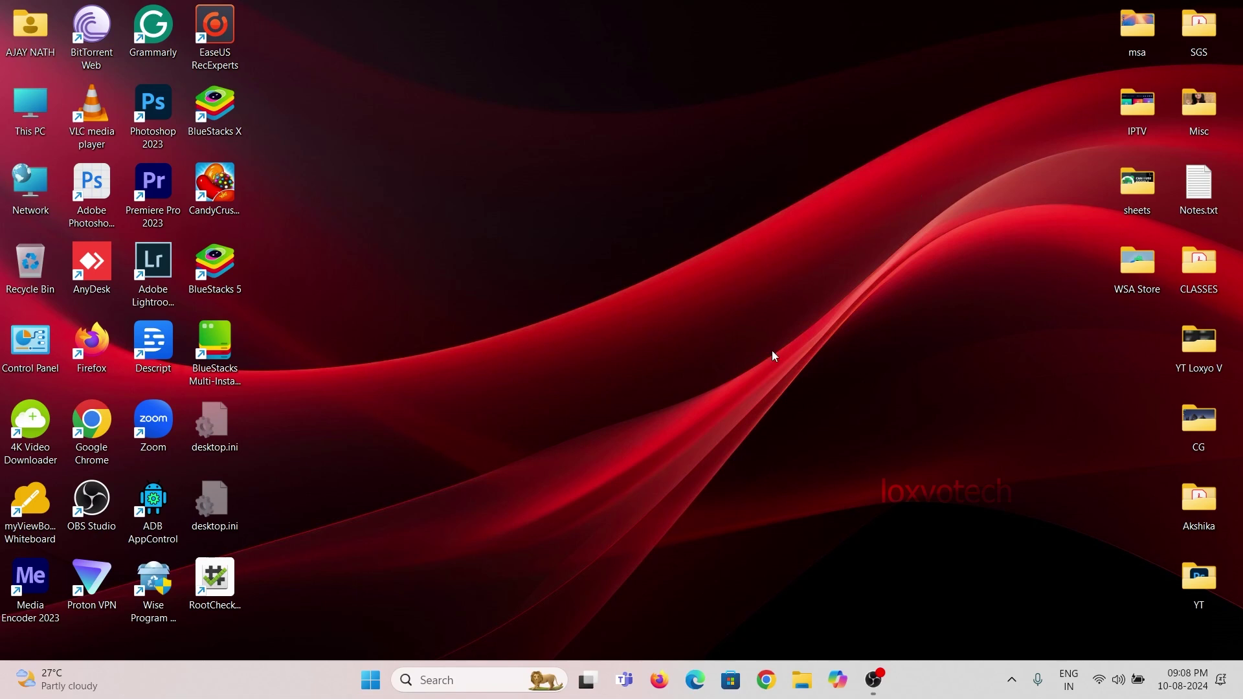
Search Windows for "file explorer" and open File Explorer Options
click(371, 680)
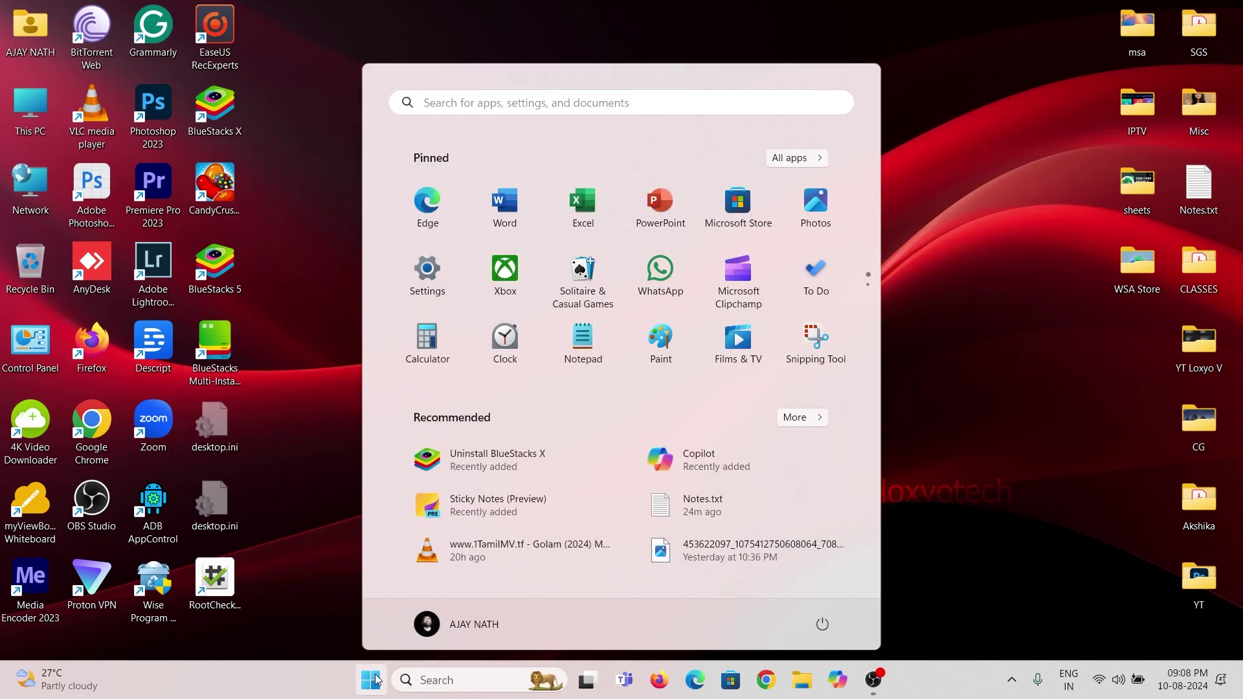
text(file ex)
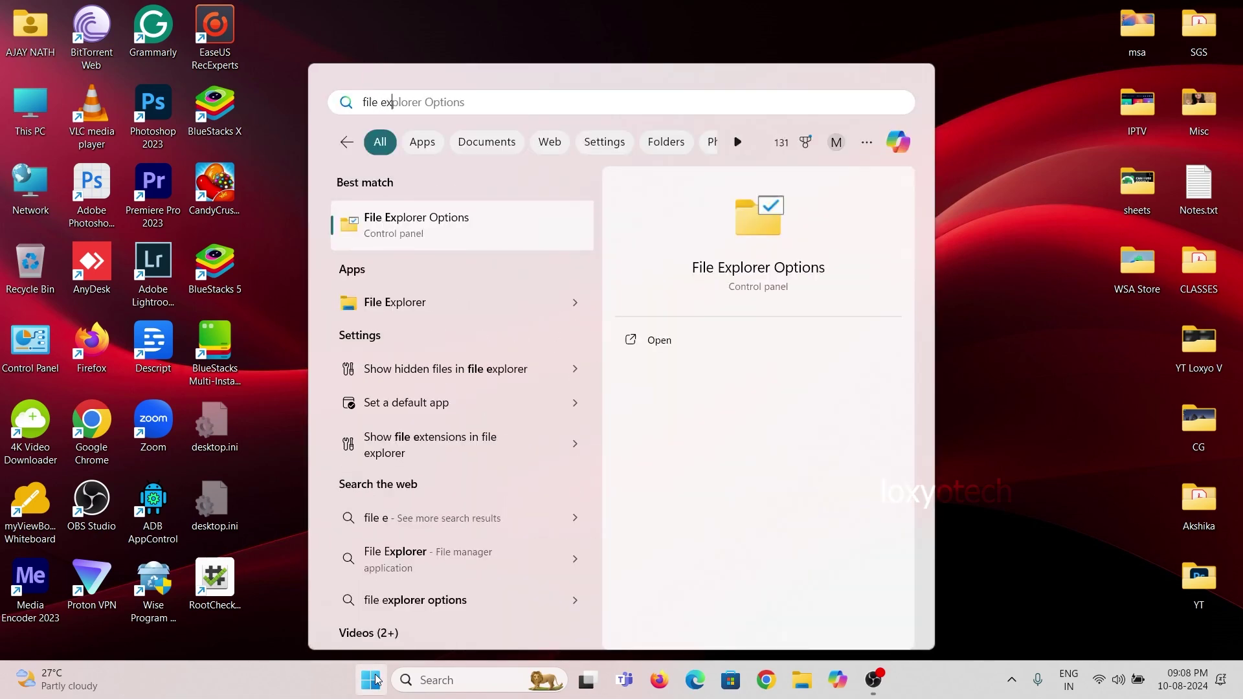
text(plorer)
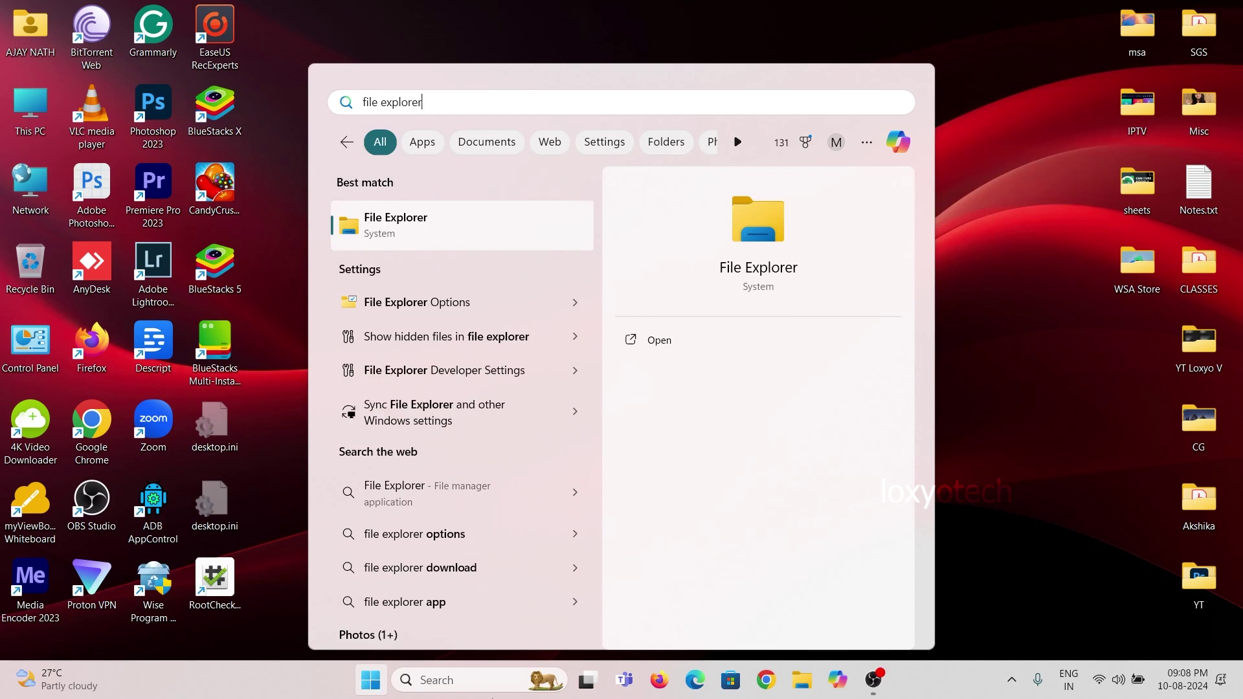
click(425, 303)
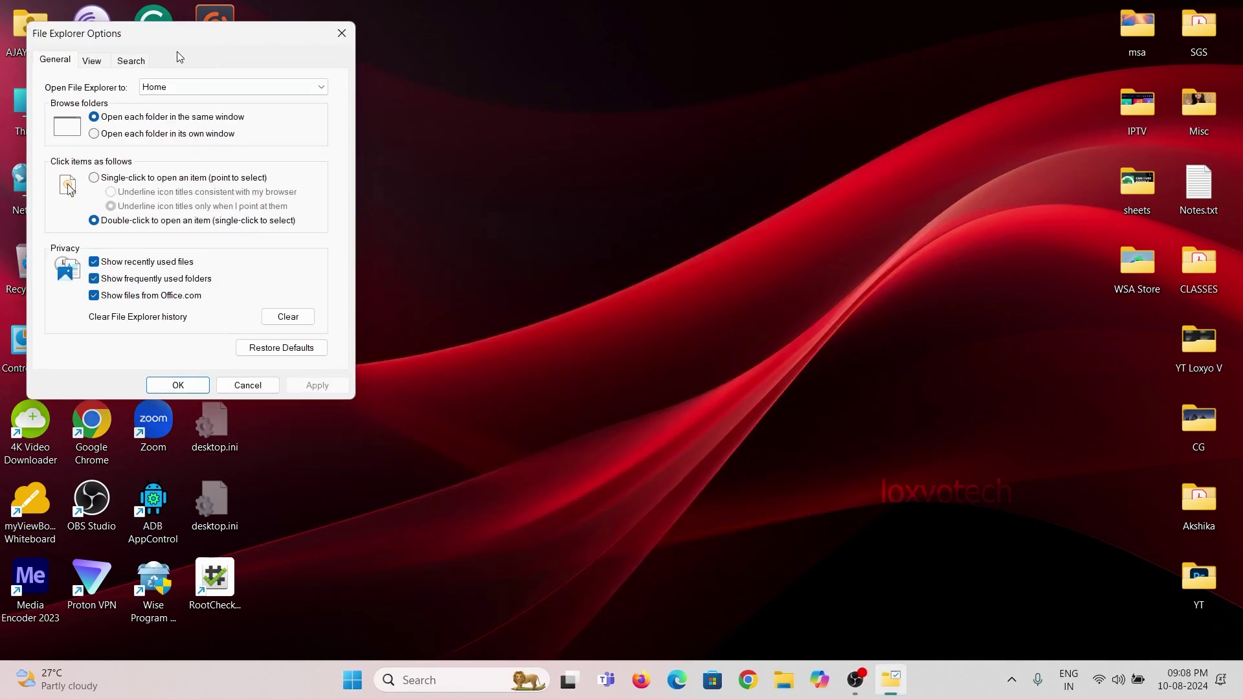
Set the advanced folder view settings to not show hidden files, folders, or drives
drag(213, 50, 277, 55)
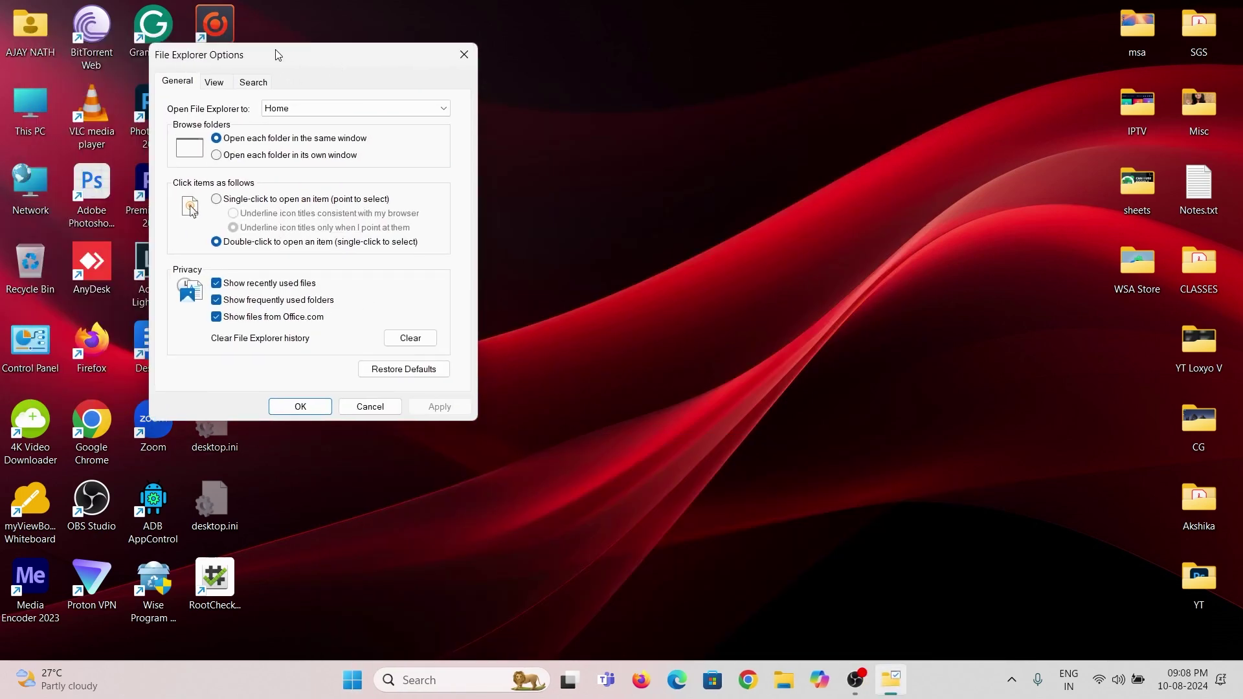
click(214, 82)
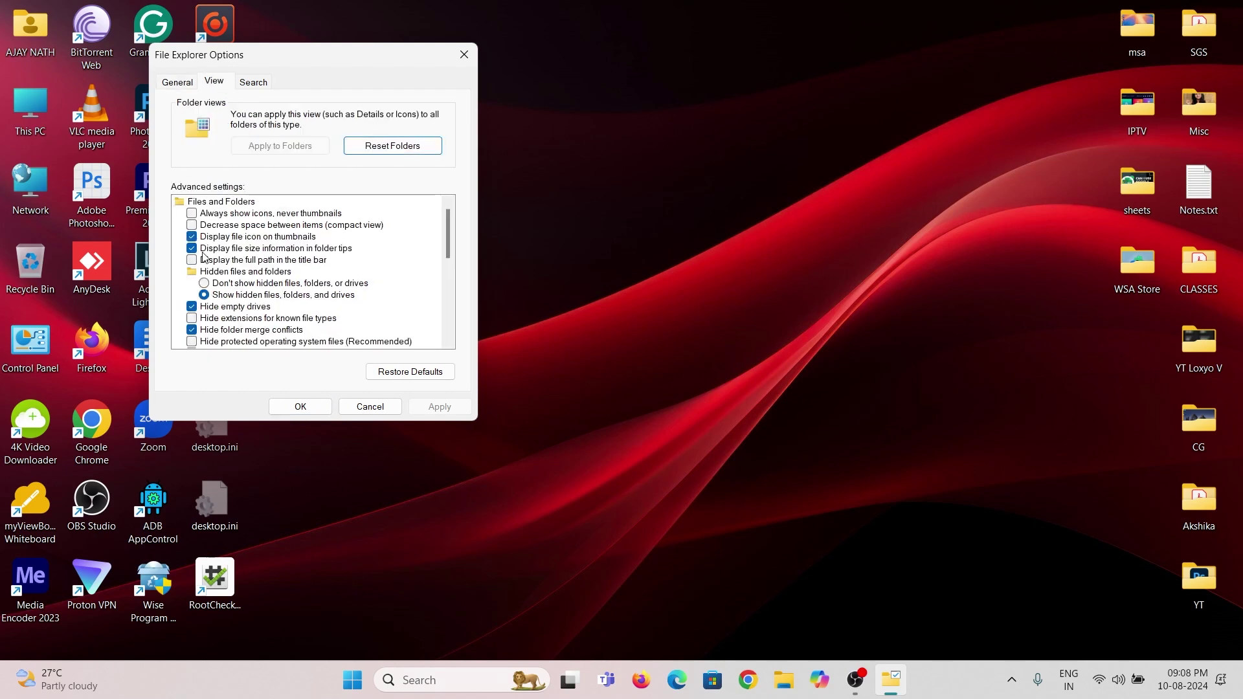
click(206, 284)
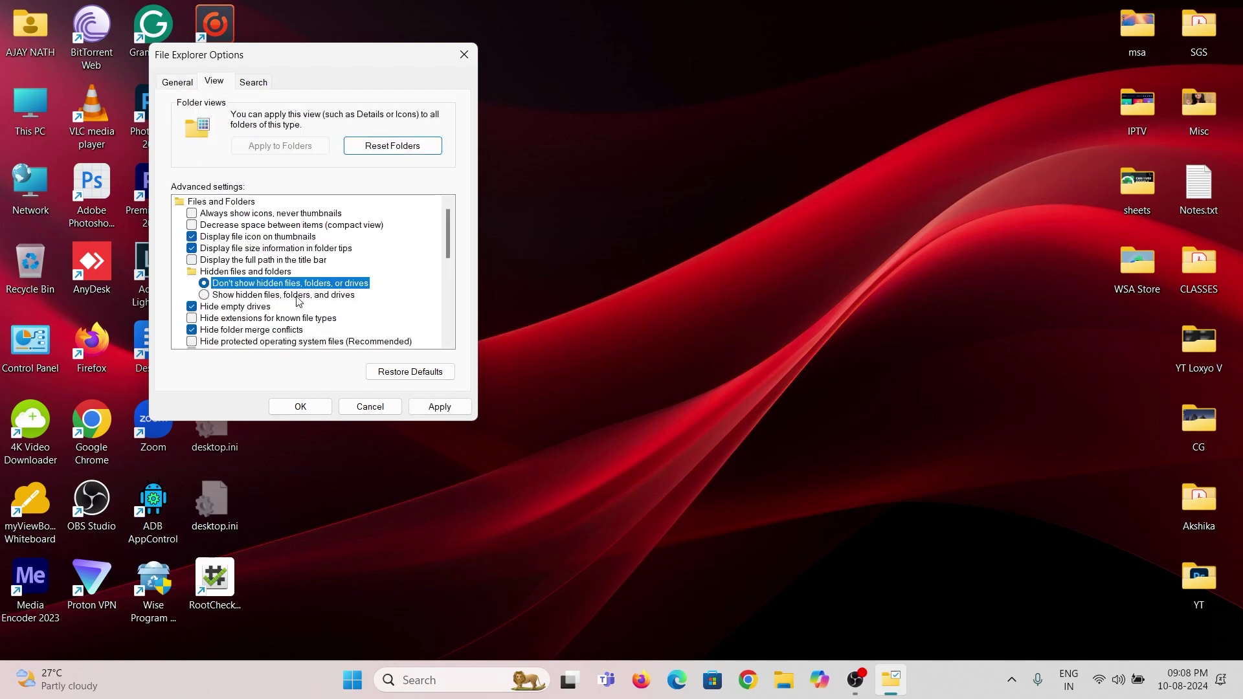